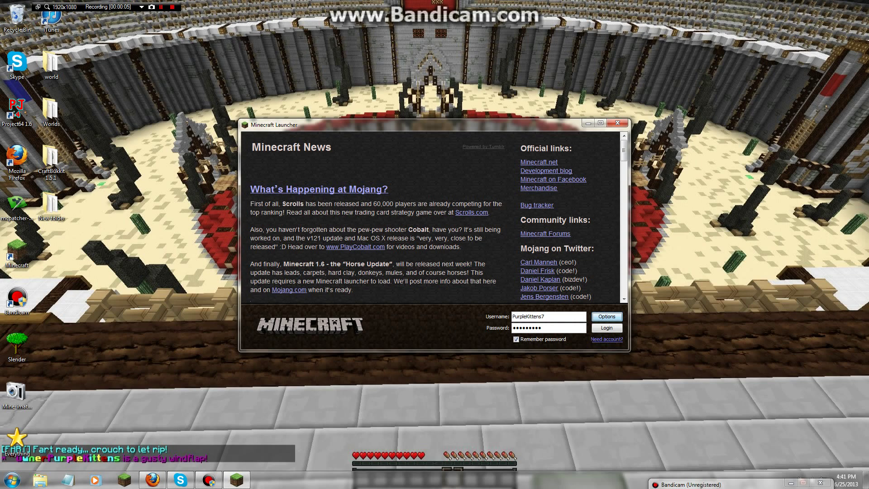
- Open and close the Minecraft Launcher options a few times
{"action": "left_click", "coordinate": [606, 316]}
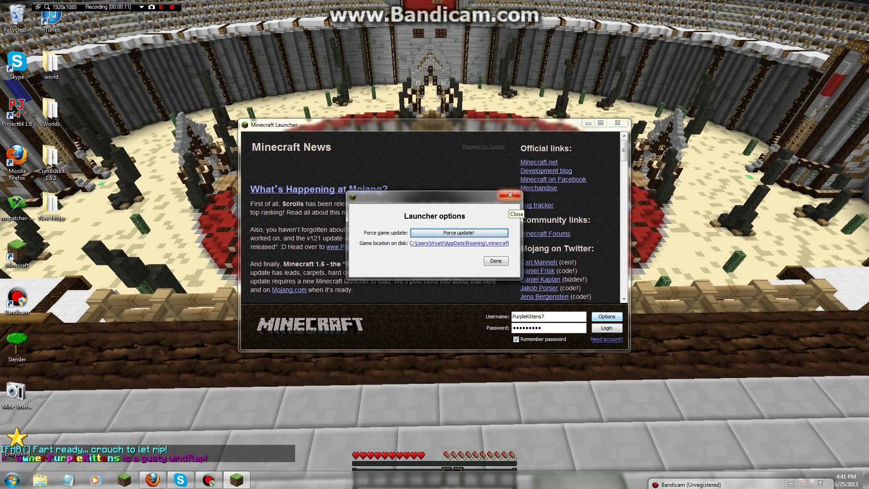
{"action": "left_click", "coordinate": [510, 195]}
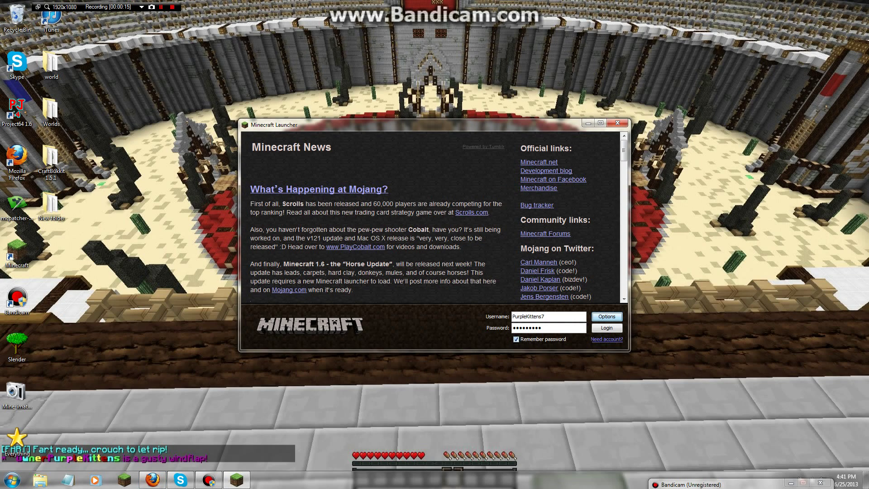
{"action": "left_click", "coordinate": [607, 316]}
{"action": "left_click", "coordinate": [507, 194]}
- Start downloading [1.5.2]bspkrsCorev2.08.zip from the forum's bspkrsCore Latest Release link
{"action": "left_click", "coordinate": [152, 480]}
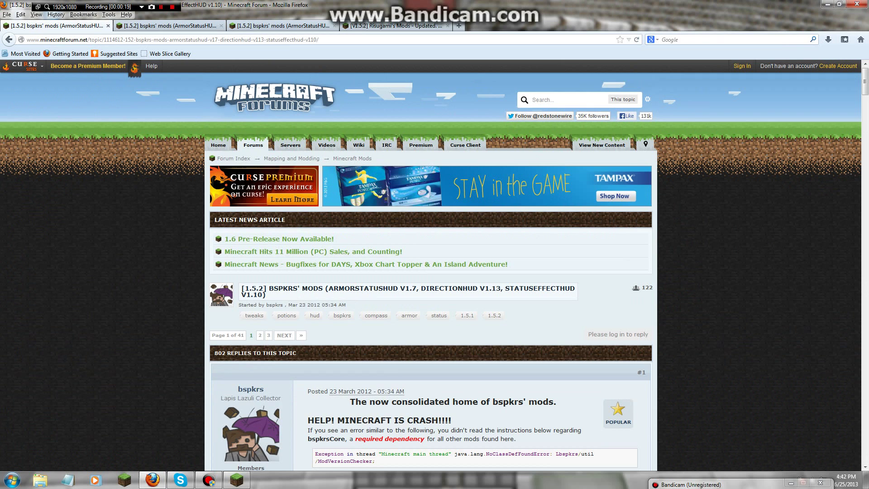
{"action": "scroll", "coordinate": [431, 266], "scroll_direction": "down", "scroll_amount": 10}
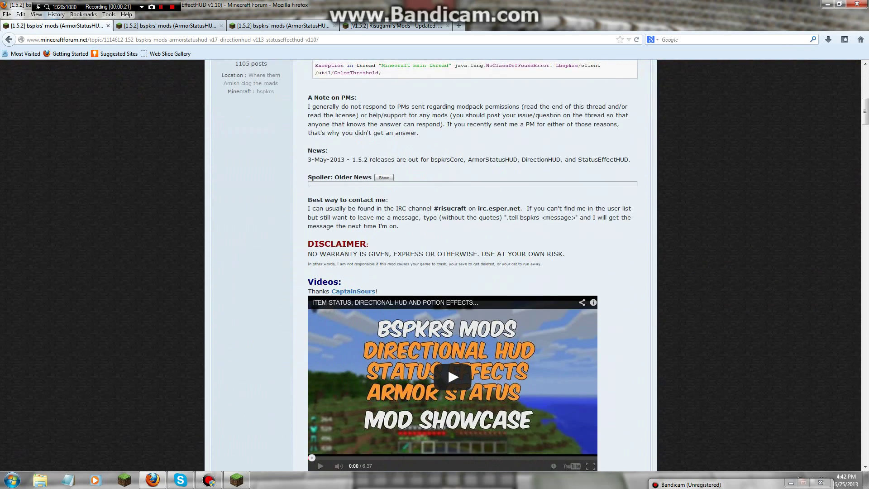
{"action": "scroll", "coordinate": [472, 266], "scroll_direction": "down", "scroll_amount": 6}
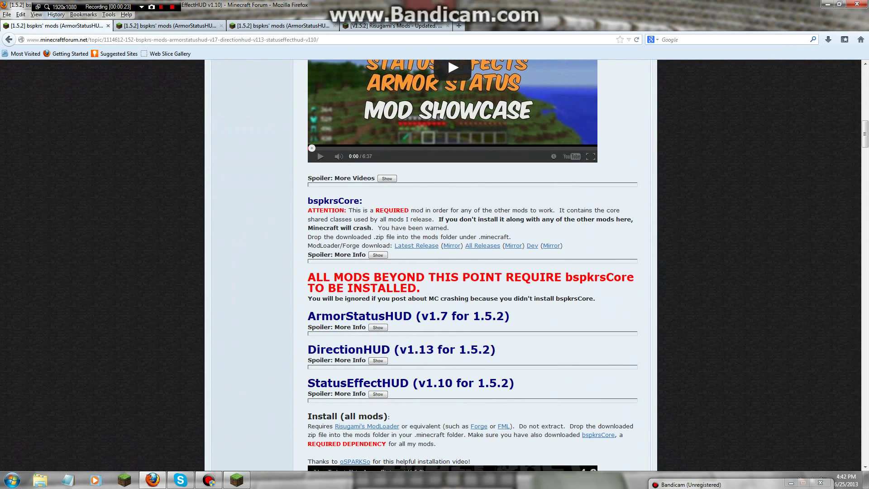
{"action": "left_click", "coordinate": [416, 245]}
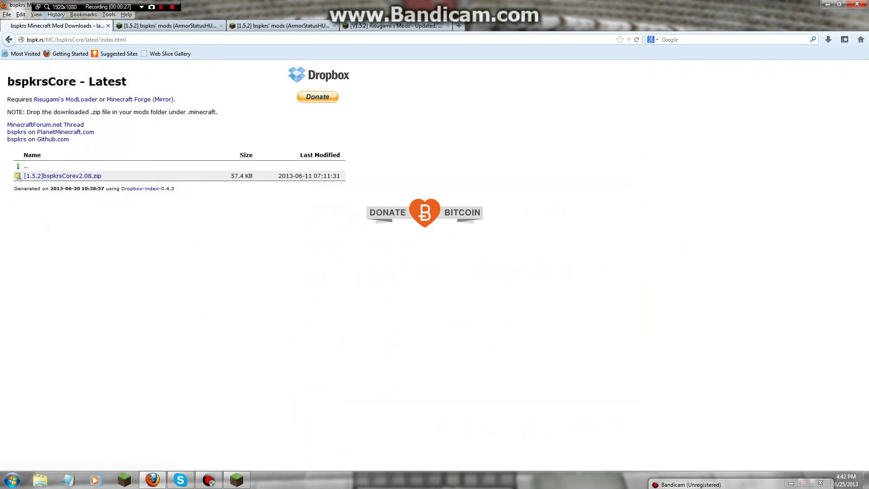
{"action": "left_click", "coordinate": [62, 176]}
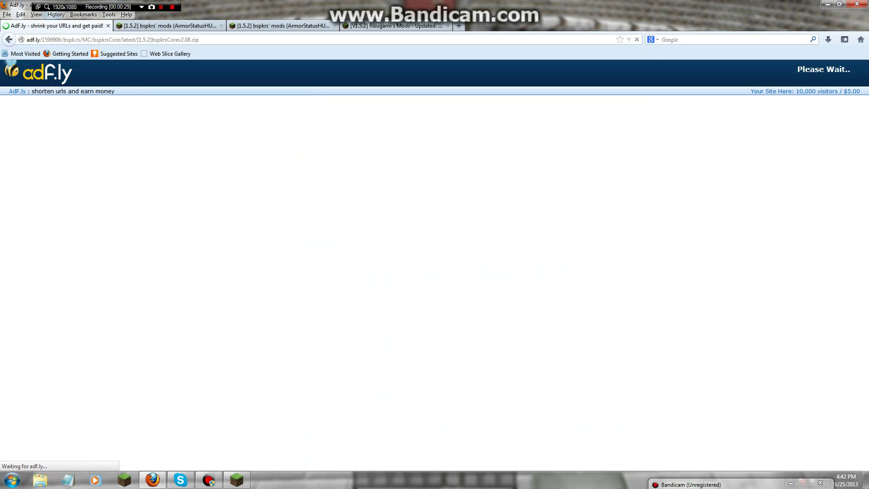
{"action": "key", "text": "super"}
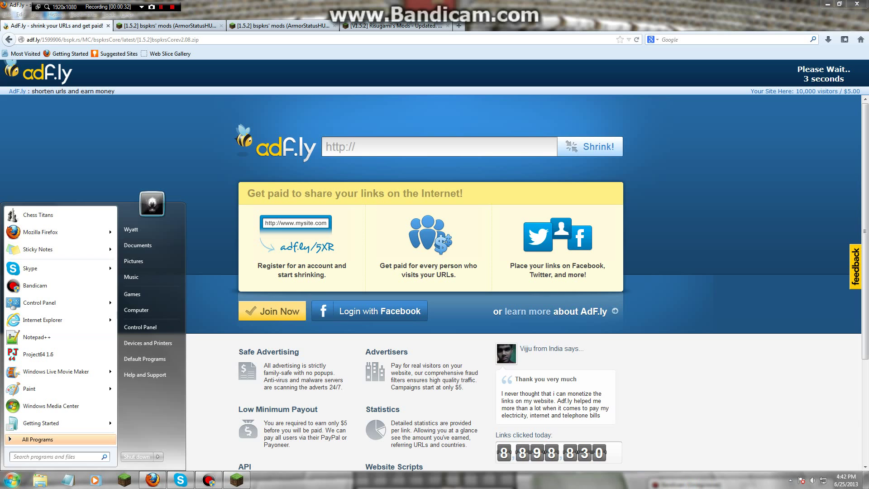
- Go through %appdata to the Roaming\.minecraft\bin folder
{"action": "type", "text": "%app"}
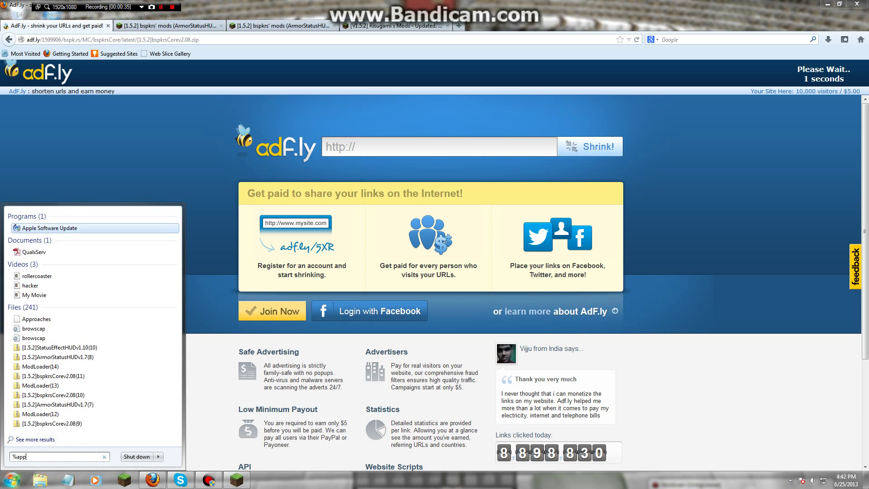
{"action": "type", "text": "daa"}
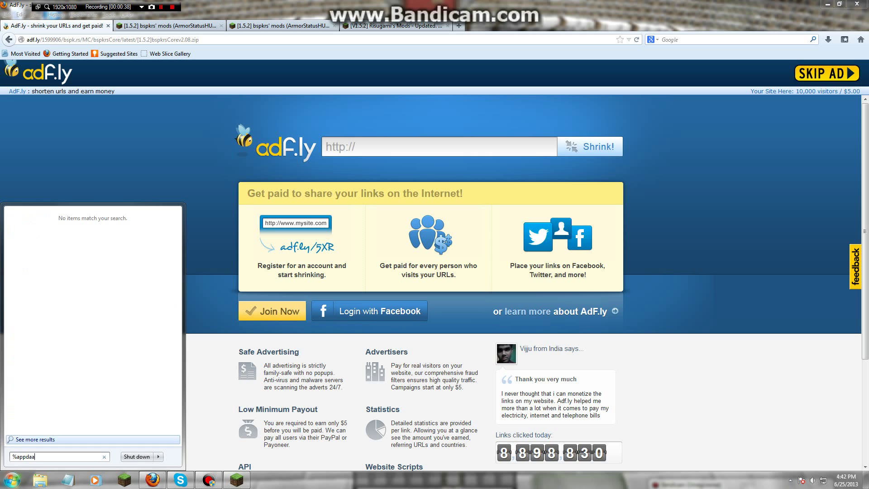
{"action": "key", "text": "BackSpace"}
{"action": "type", "text": "ta"}
{"action": "key", "text": "Return"}
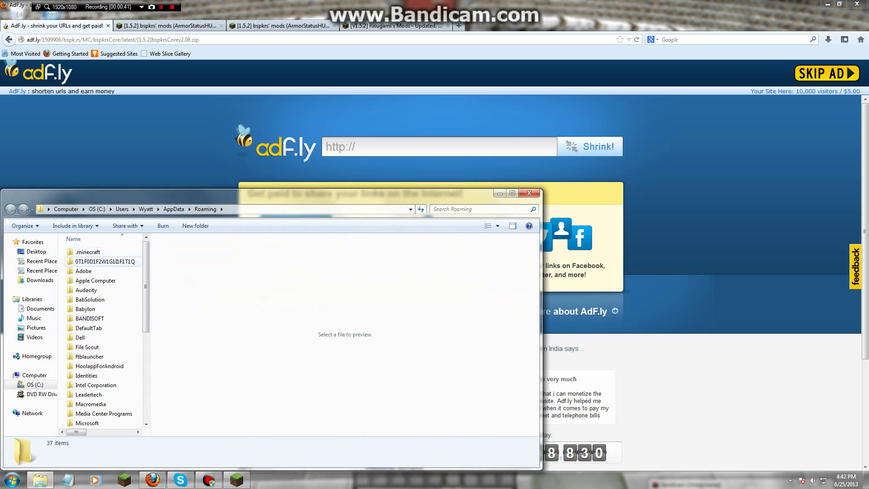
{"action": "double_click", "coordinate": [88, 252]}
{"action": "double_click", "coordinate": [81, 252]}
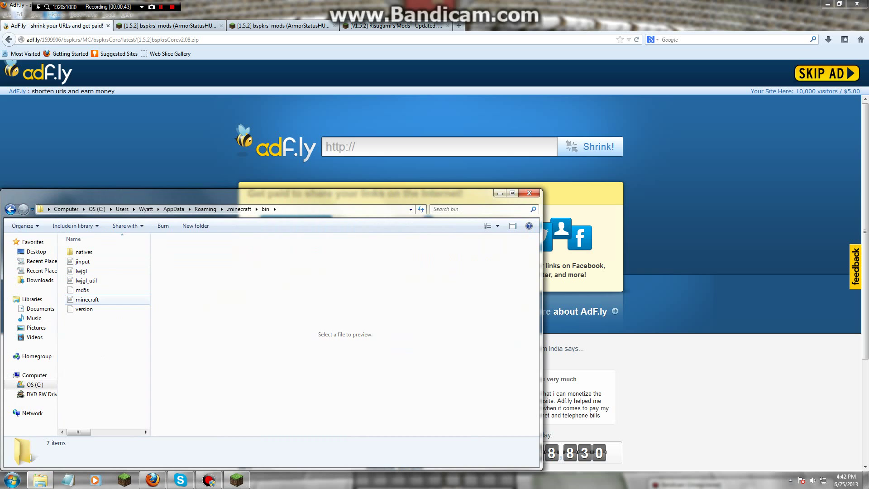
- Bring up the 7-Zip actions for minecraft.jar
{"action": "left_click", "coordinate": [86, 299]}
{"action": "right_click", "coordinate": [89, 300]}
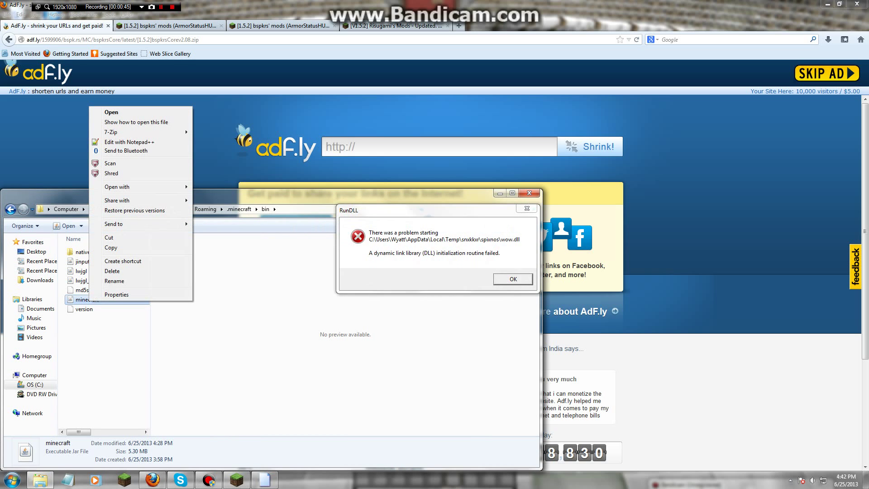
{"action": "mouse_move", "coordinate": [136, 132]}
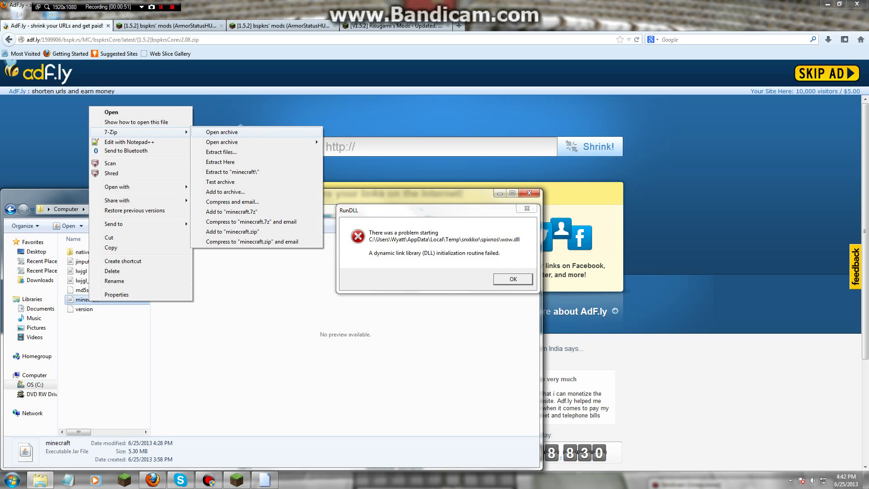
- Open minecraft.jar in 7-Zip and delete its META-INF folder
{"action": "left_click", "coordinate": [221, 132]}
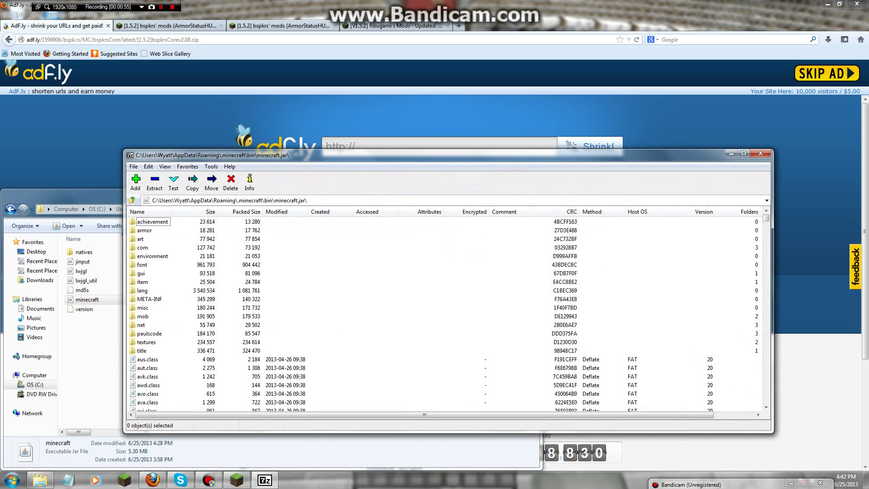
{"action": "right_click", "coordinate": [152, 298]}
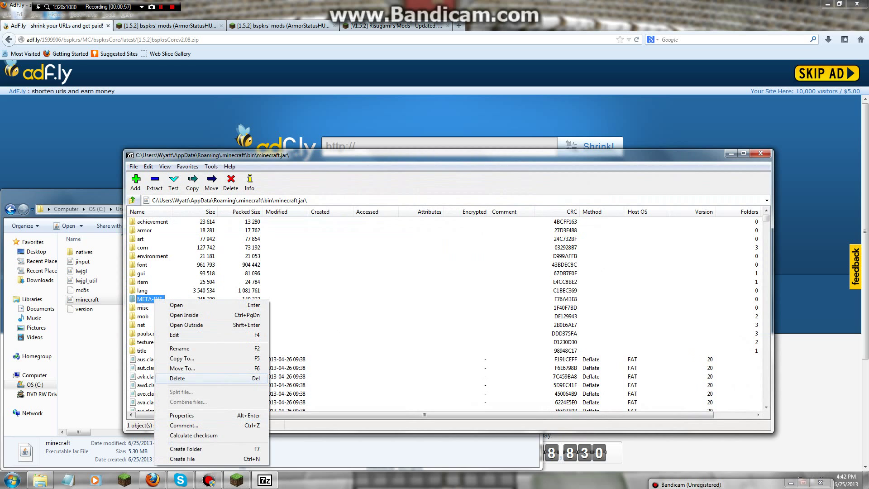
{"action": "left_click", "coordinate": [172, 380]}
{"action": "left_click", "coordinate": [468, 270]}
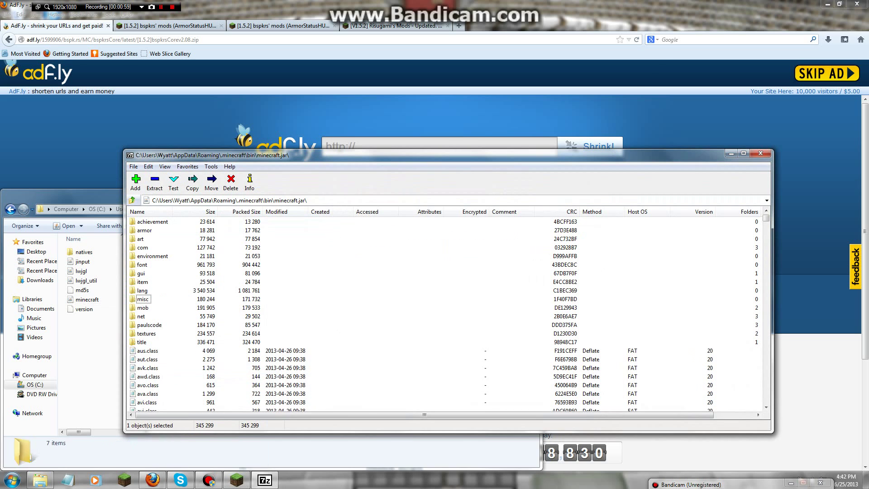
- Extract the bspkrsCore zip and copy its four files into minecraft.jar
{"action": "left_click", "coordinate": [152, 480]}
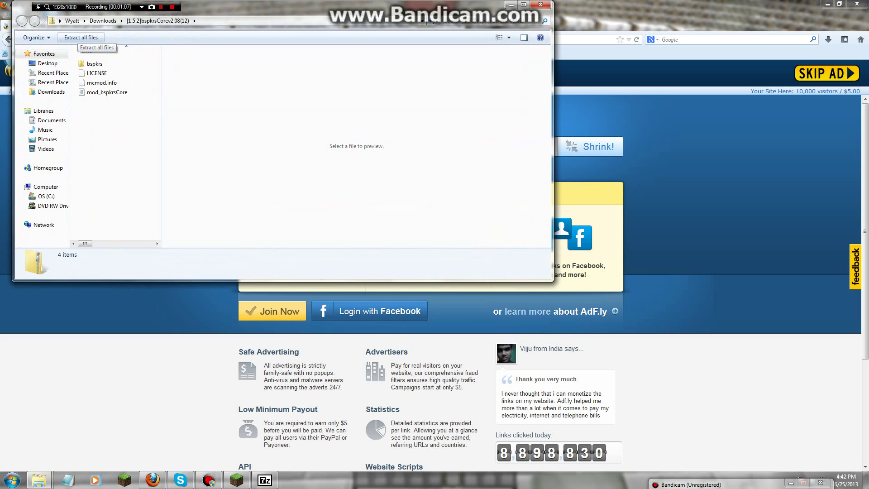
{"action": "left_click", "coordinate": [81, 37]}
{"action": "key", "text": "Return"}
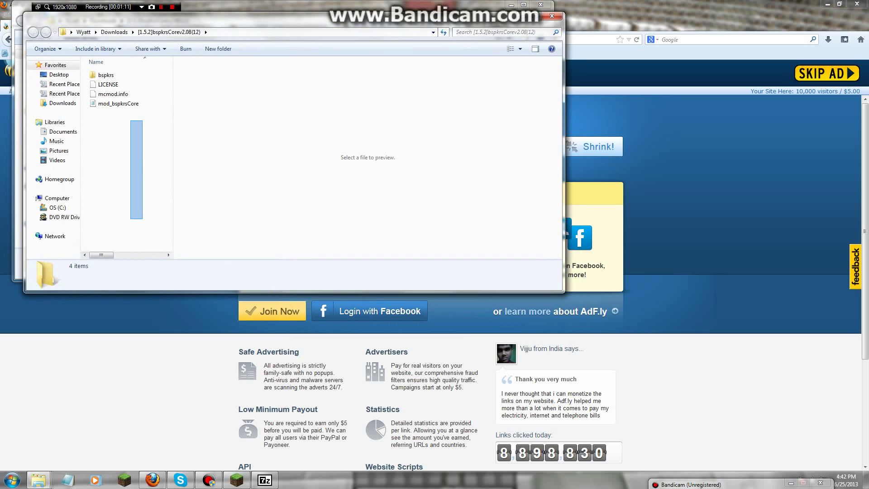
{"action": "left_click", "coordinate": [118, 103]}
{"action": "left_click_drag", "start_coordinate": [119, 199], "coordinate": [90, 68]}
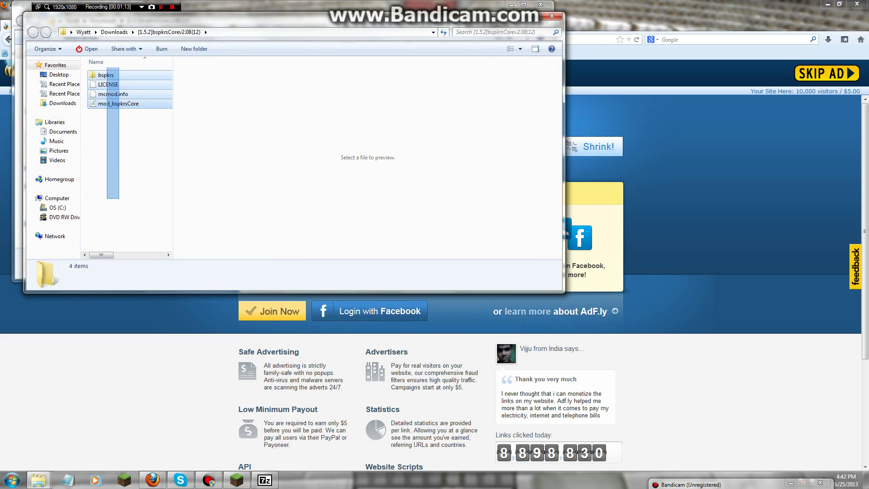
{"action": "mouse_move", "coordinate": [149, 103]}
{"action": "left_mouse_down"}
{"action": "mouse_move", "coordinate": [312, 470]}
{"action": "mouse_move", "coordinate": [271, 475]}
{"action": "mouse_move", "coordinate": [294, 317]}
{"action": "left_mouse_up"}
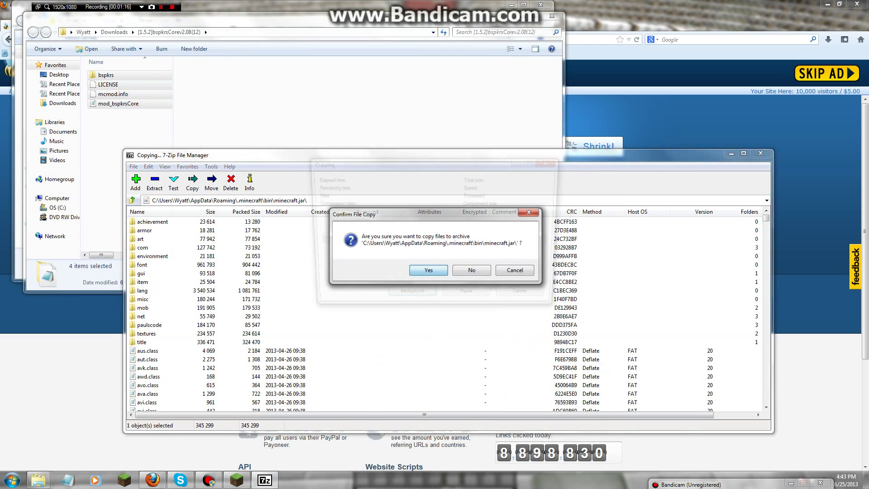
{"action": "key", "text": "Return"}
- Close the bspkrsCore folder and adf.ly tab, then open Risugami's Mods topic for ModLoader
{"action": "left_click", "coordinate": [552, 16]}
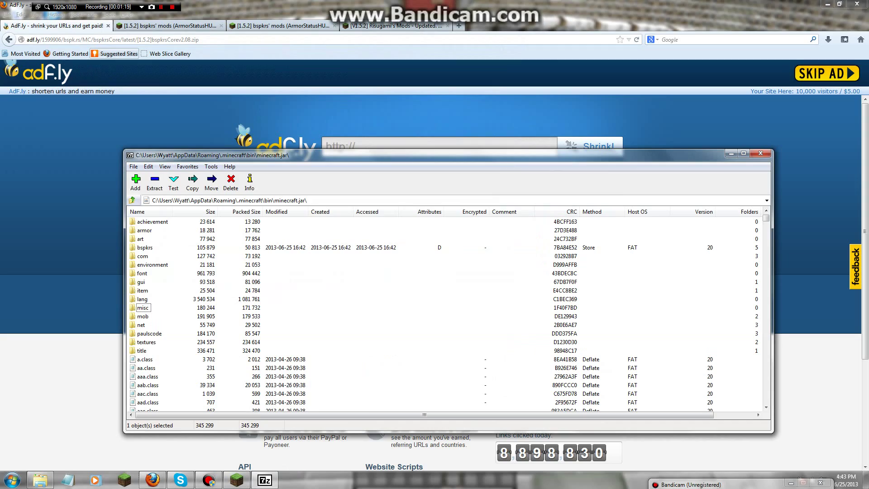
{"action": "left_click", "coordinate": [109, 26]}
{"action": "scroll", "coordinate": [434, 266], "scroll_direction": "down", "scroll_amount": 20}
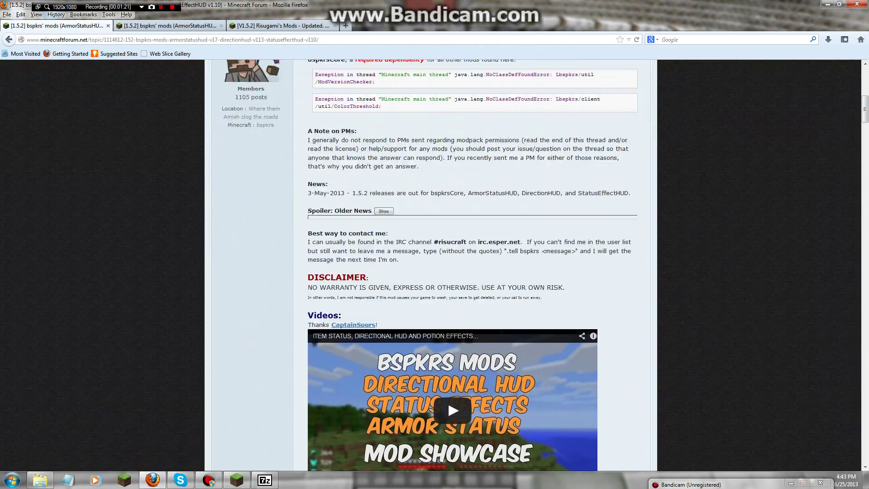
{"action": "scroll", "coordinate": [434, 265], "scroll_direction": "down", "scroll_amount": 10}
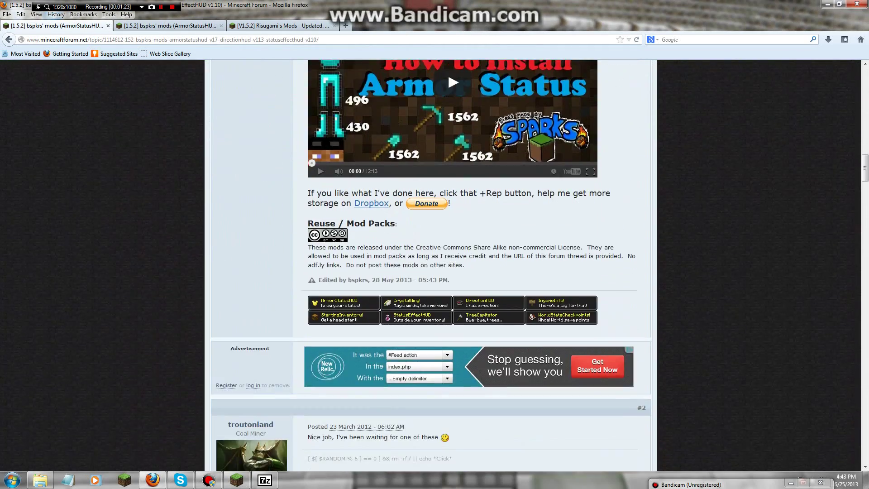
{"action": "scroll", "coordinate": [435, 265], "scroll_direction": "up", "scroll_amount": 5}
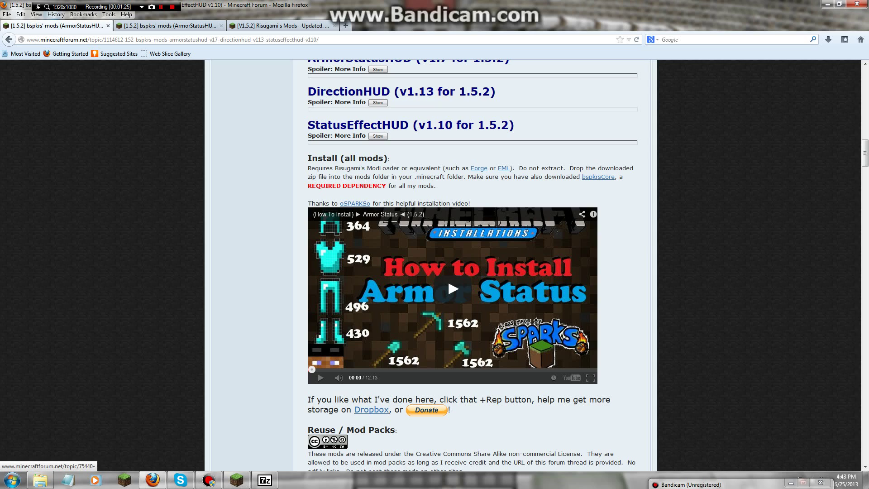
{"action": "left_click", "coordinate": [376, 169]}
- Scroll the Risugami's Mods topic down to the ModLoader 1.5.2 download
{"action": "scroll", "coordinate": [434, 266], "scroll_direction": "down", "scroll_amount": 20}
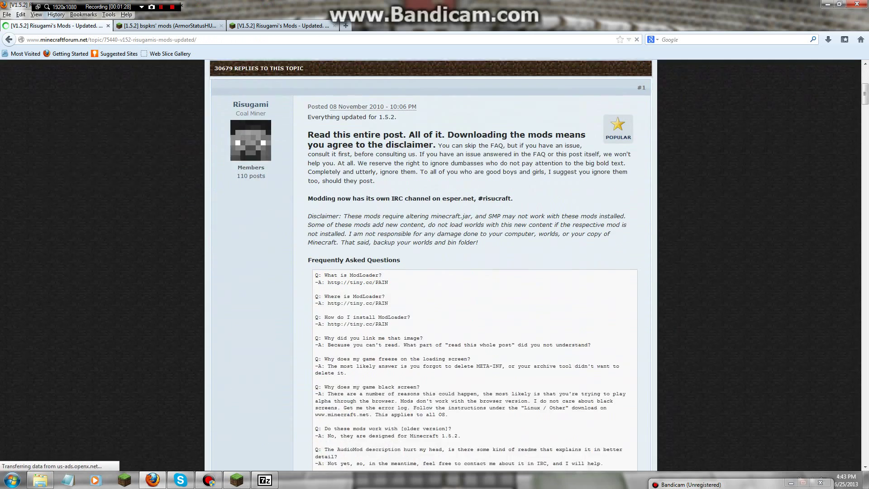
{"action": "scroll", "coordinate": [435, 265], "scroll_direction": "down", "scroll_amount": 5}
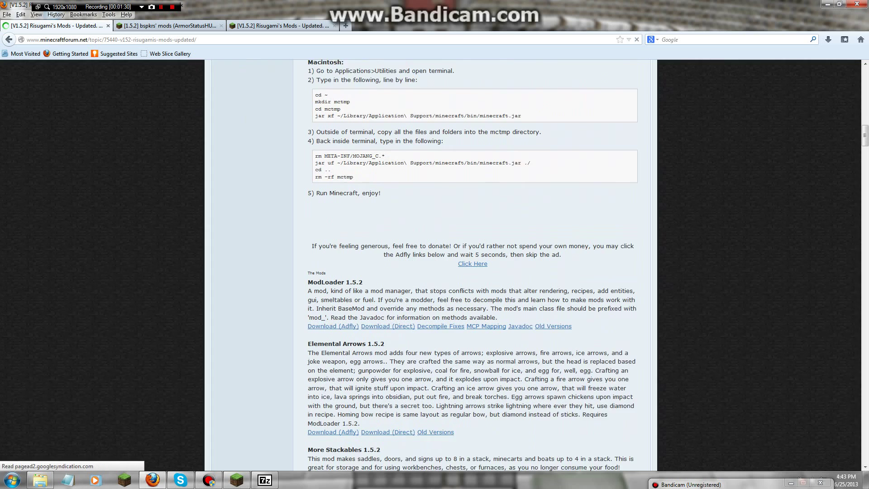
{"action": "right_click", "coordinate": [482, 275]}
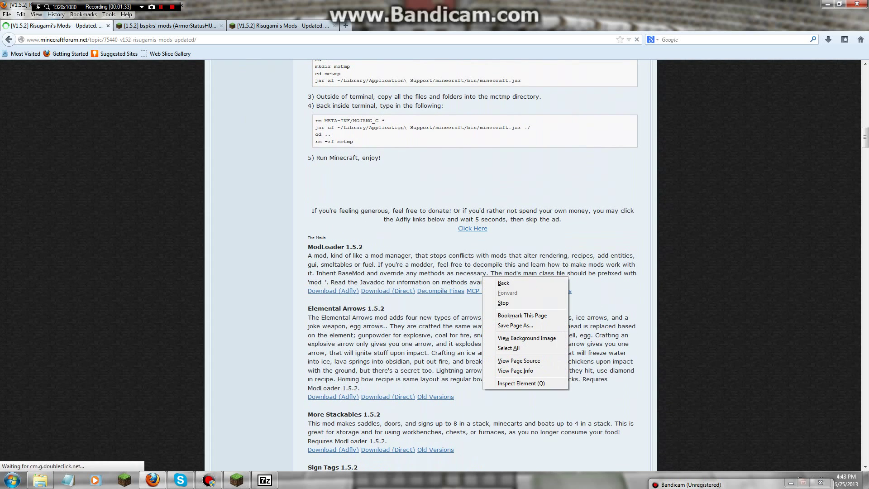
{"action": "left_click", "coordinate": [333, 290]}
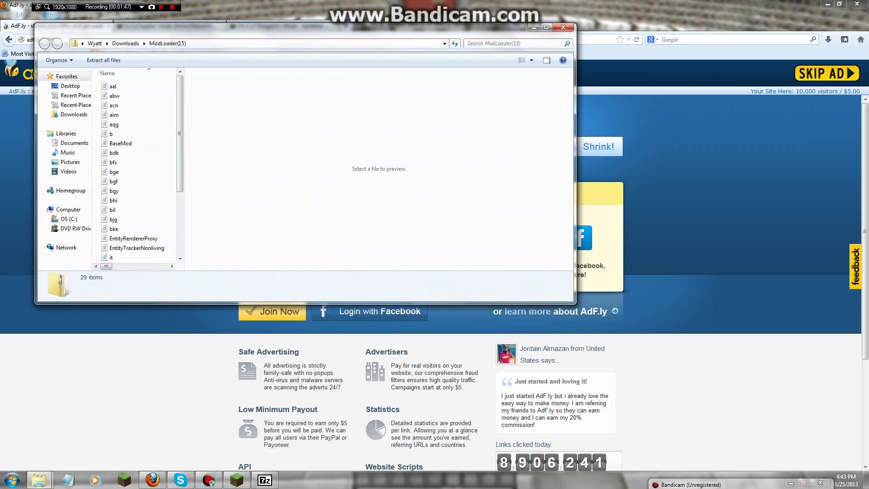
- Extract the ModLoader zip, copy all 29 files into minecraft.jar, and close its folders
{"action": "left_click", "coordinate": [104, 60]}
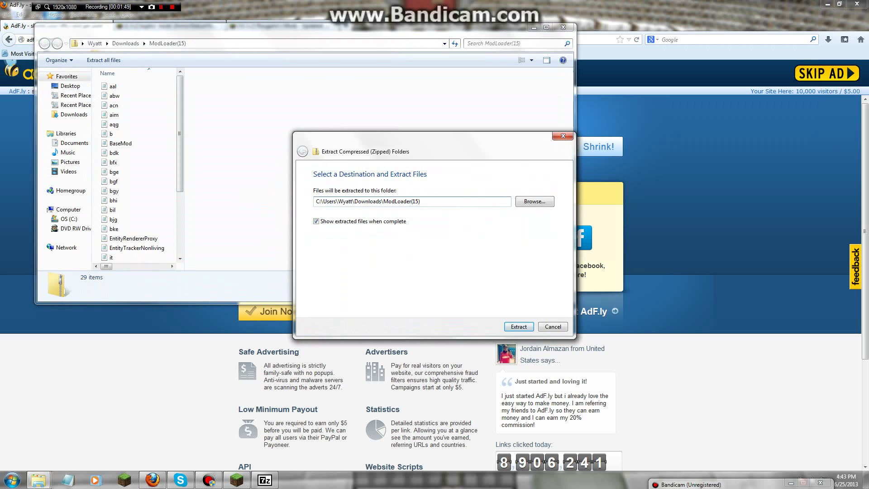
{"action": "key", "text": "Return"}
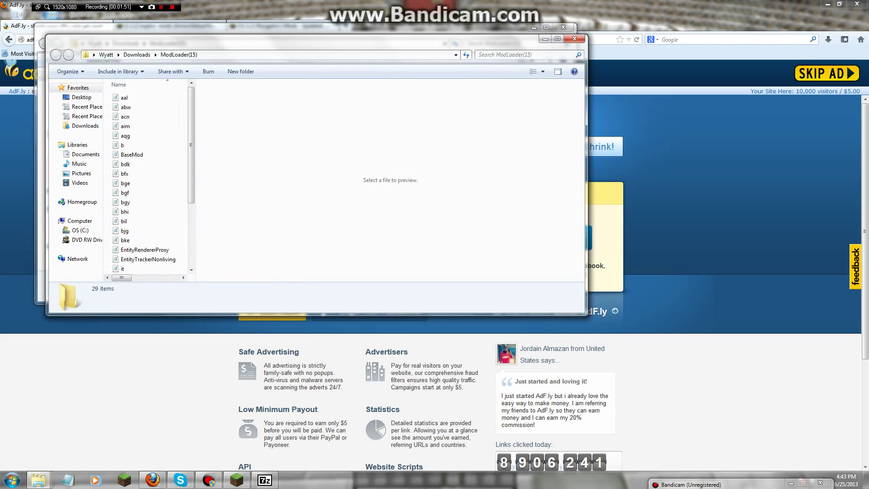
{"action": "key", "text": "ctrl+a"}
{"action": "mouse_move", "coordinate": [135, 202]}
{"action": "left_mouse_down"}
{"action": "mouse_move", "coordinate": [226, 430]}
{"action": "mouse_move", "coordinate": [265, 475]}
{"action": "mouse_move", "coordinate": [362, 317]}
{"action": "left_mouse_up"}
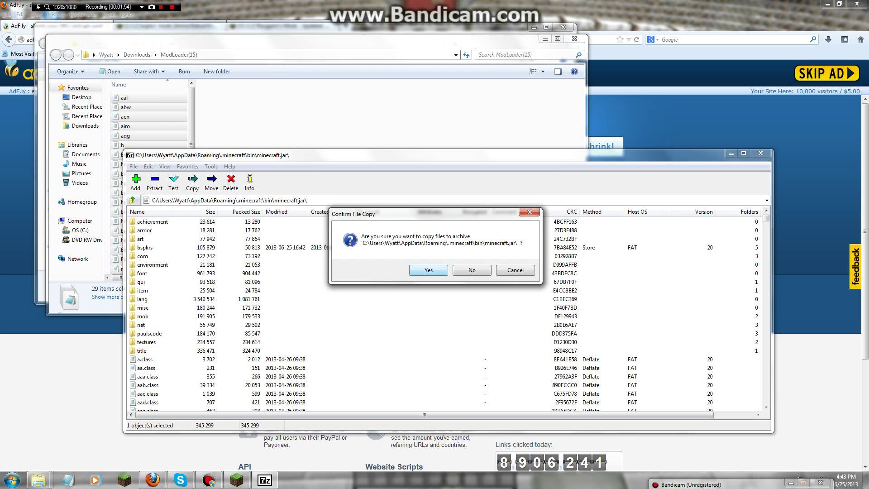
{"action": "key", "text": "Return"}
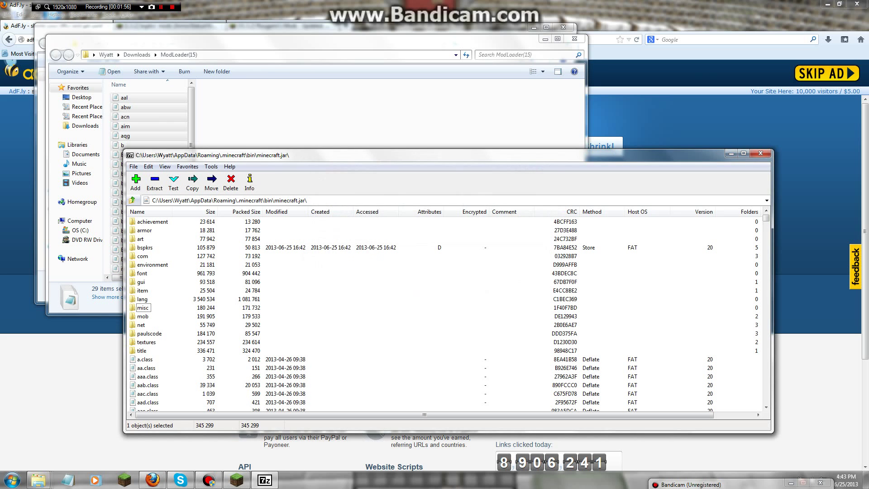
{"action": "left_click", "coordinate": [574, 38]}
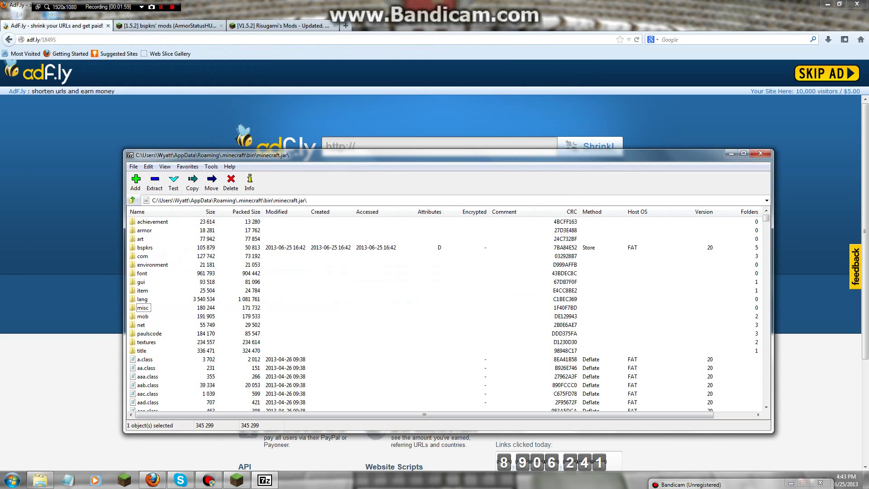
- Restore the Minecraft Launcher and log in to launch the modded game
{"action": "left_click", "coordinate": [236, 479]}
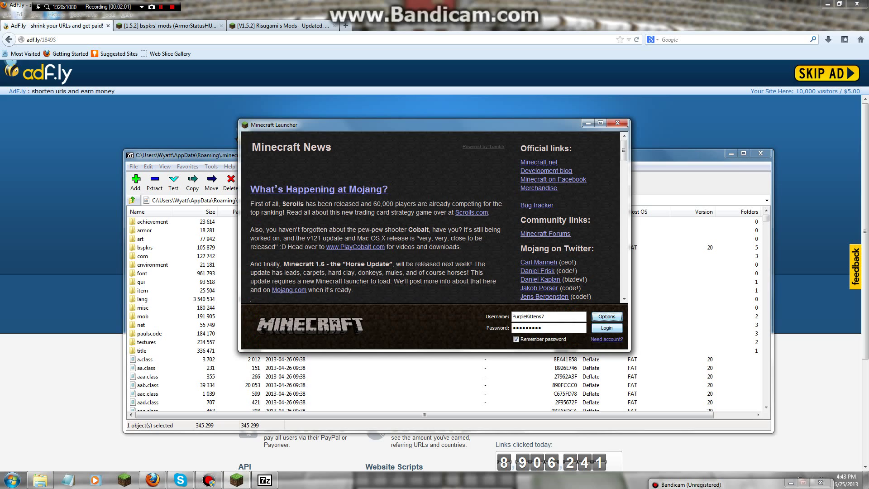
{"action": "key", "text": "Return"}
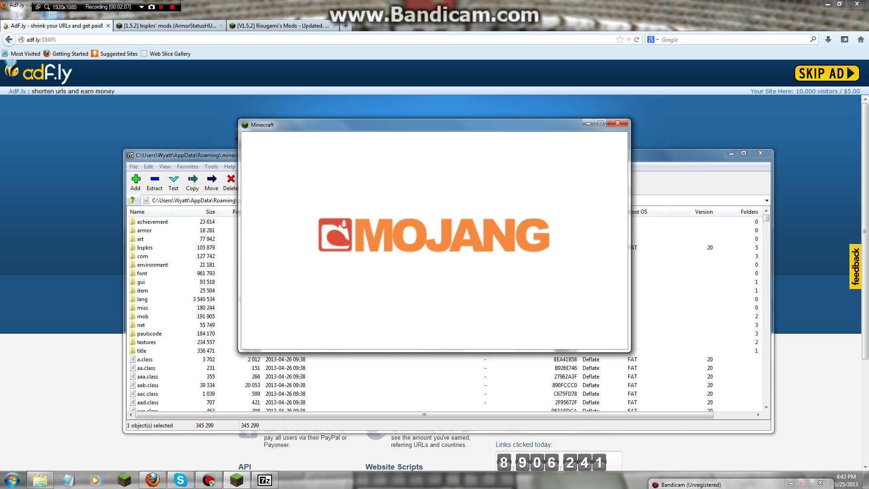
- Close Minecraft and reopen the bspkrs' mods forum topic from history
{"action": "left_click", "coordinate": [617, 122]}
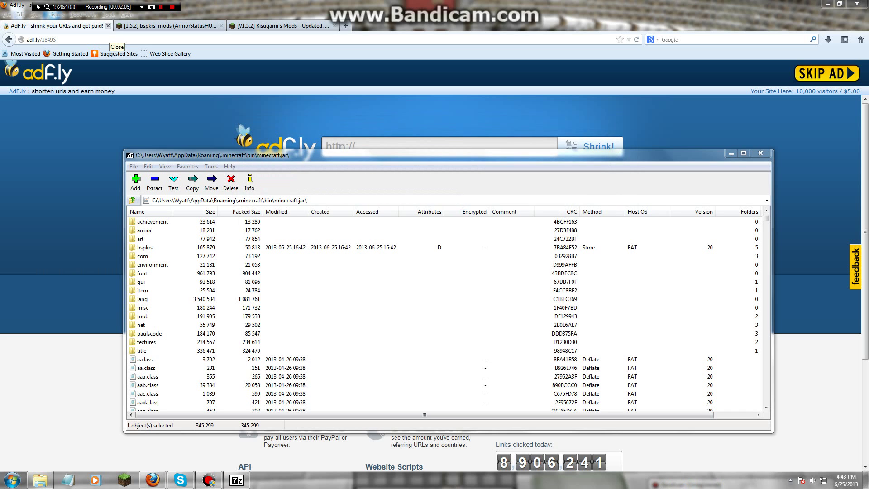
{"action": "left_click", "coordinate": [56, 15]}
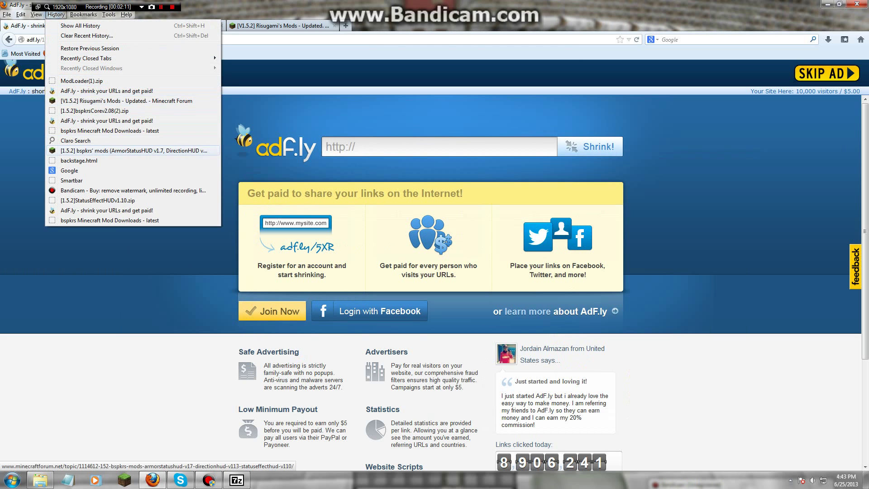
{"action": "left_click", "coordinate": [131, 150]}
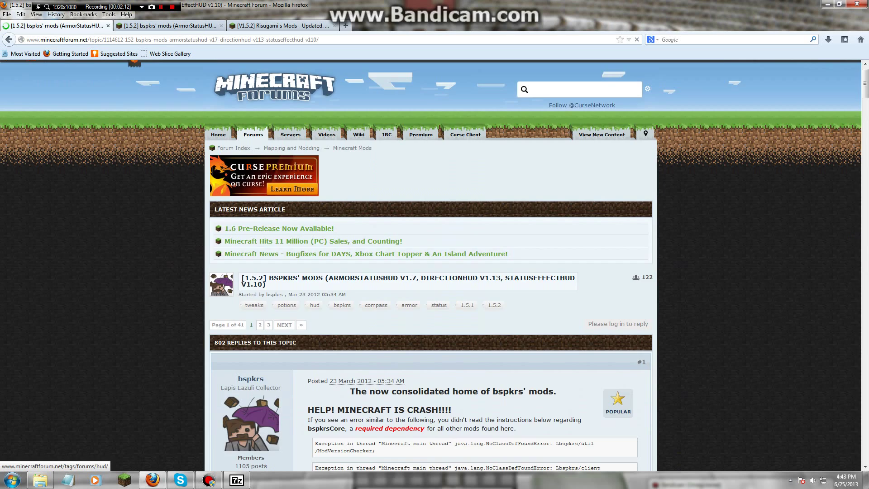
- Download [1.5.2]ArmorStatusHUDv1.7.zip through ArmorStatusHUD's More Info Latest link
{"action": "scroll", "coordinate": [314, 304], "scroll_direction": "down", "scroll_amount": 10}
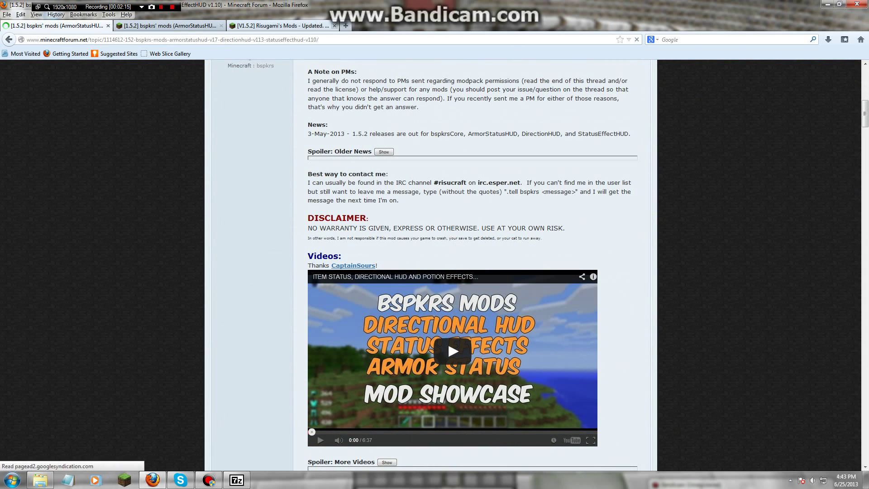
{"action": "scroll", "coordinate": [452, 264], "scroll_direction": "down", "scroll_amount": 6}
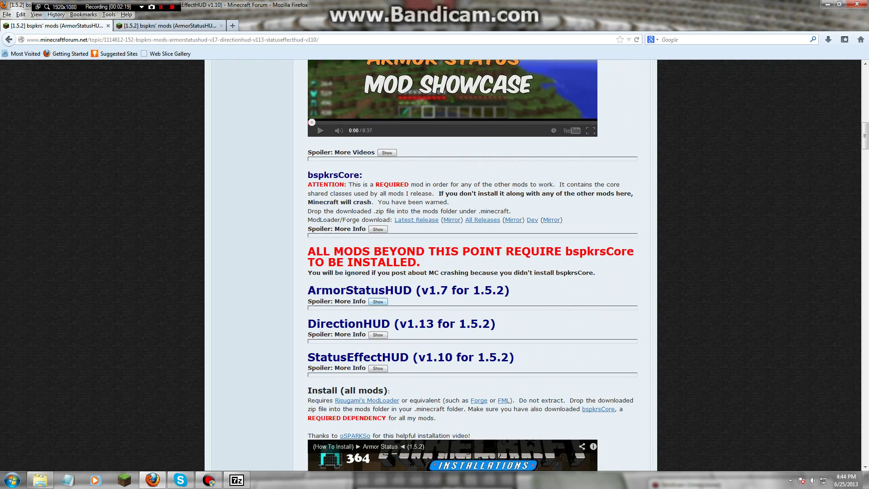
{"action": "left_click", "coordinate": [378, 301]}
{"action": "scroll", "coordinate": [378, 302], "scroll_direction": "down", "scroll_amount": 5}
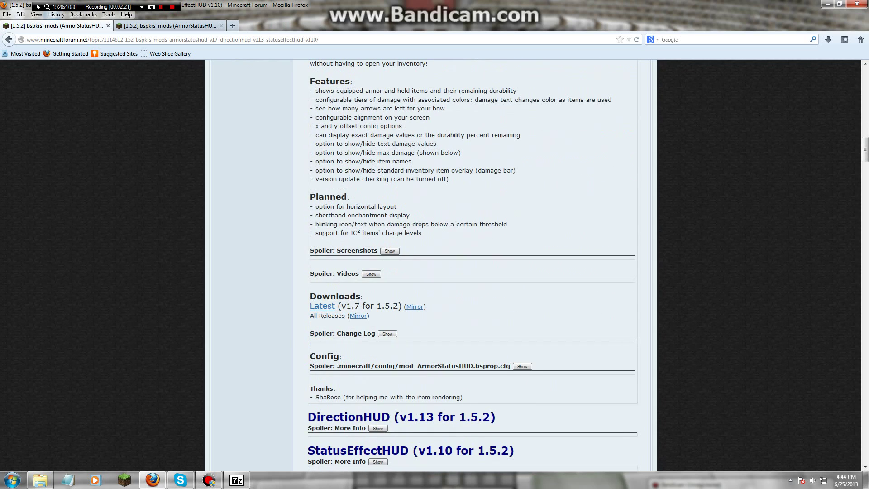
{"action": "left_click", "coordinate": [323, 306]}
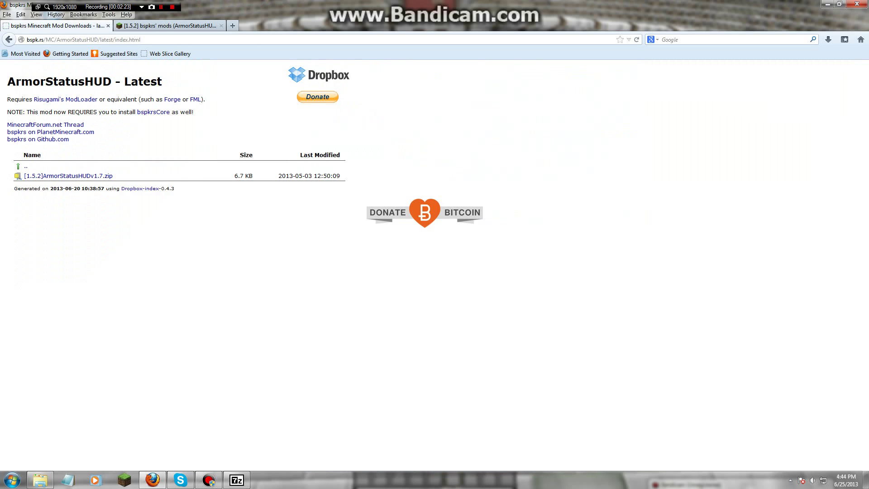
{"action": "left_click", "coordinate": [68, 175]}
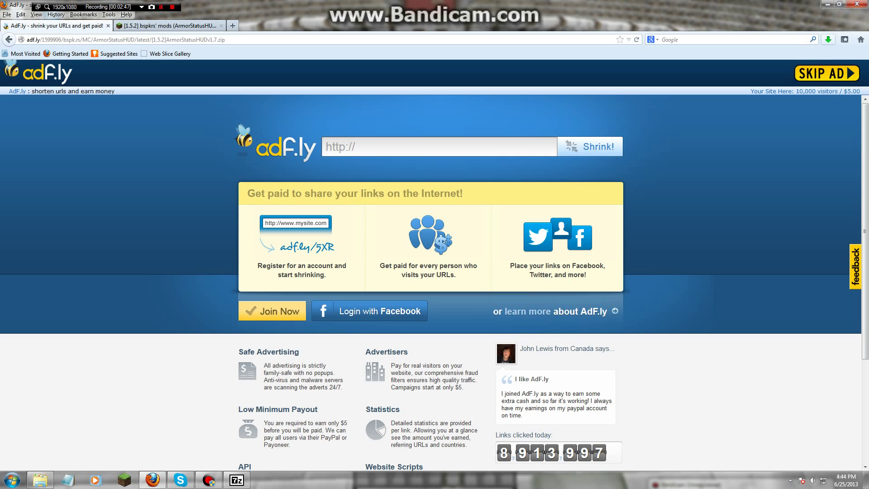
- Extract the ArmorStatusHUD v1.7 zip and copy LICENSE, mcmod.info and mod_ArmorStatusHUD into minecraft.jar
{"action": "left_click", "coordinate": [828, 39]}
{"action": "left_click", "coordinate": [723, 70]}
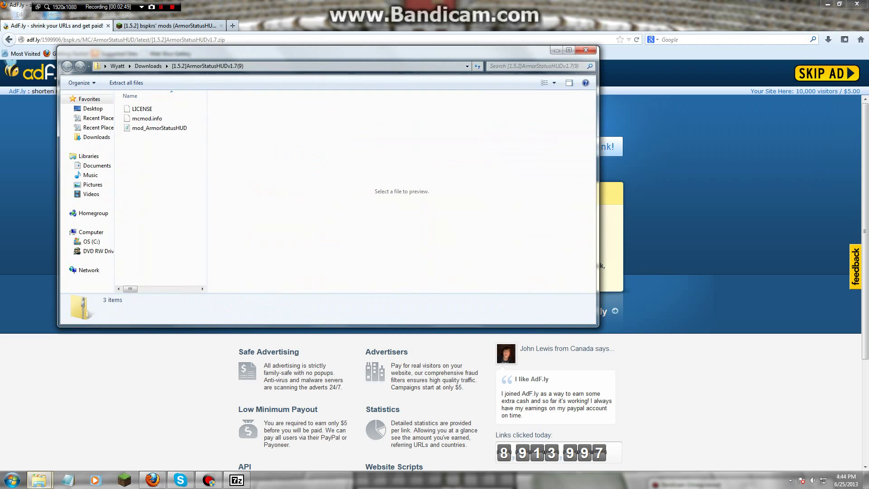
{"action": "key", "text": "ctrl+a"}
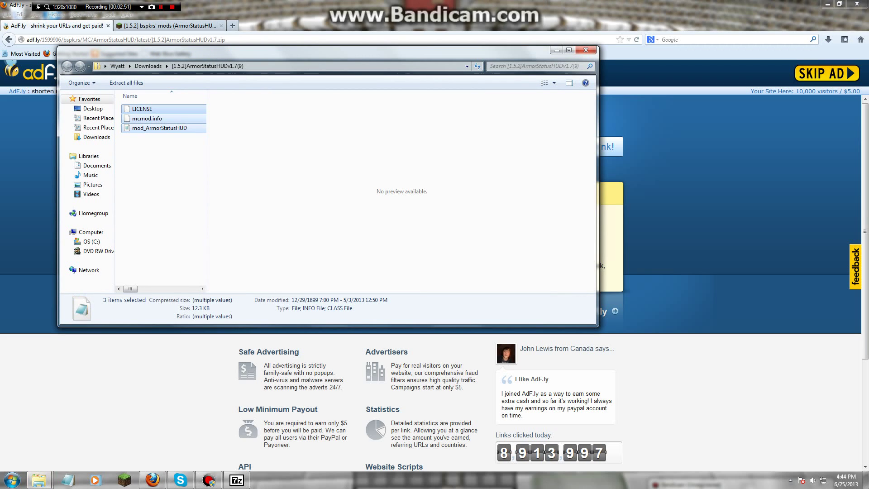
{"action": "mouse_move", "coordinate": [149, 118]}
{"action": "left_mouse_down"}
{"action": "mouse_move", "coordinate": [244, 468]}
{"action": "mouse_move", "coordinate": [243, 432]}
{"action": "left_mouse_up"}
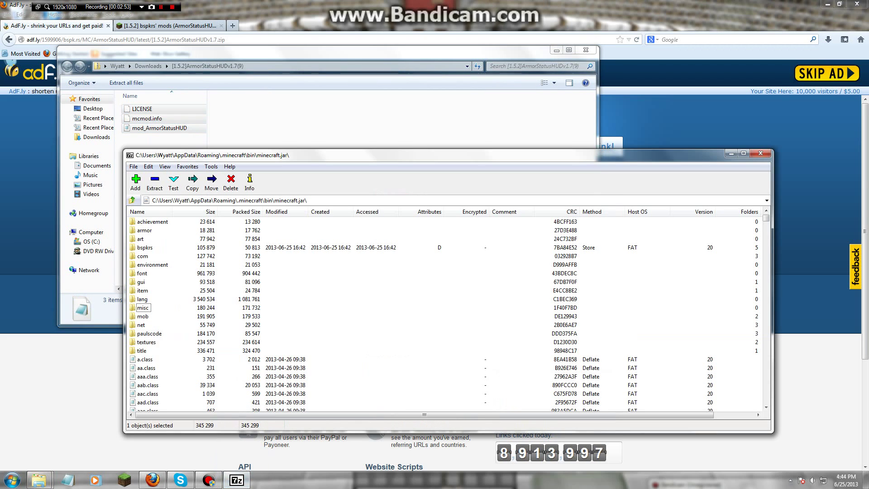
{"action": "left_click", "coordinate": [127, 82]}
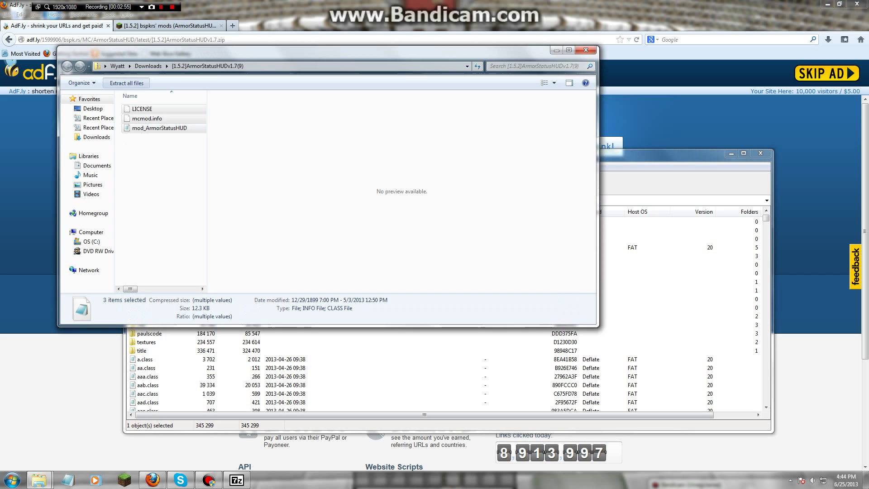
{"action": "key", "text": "Return"}
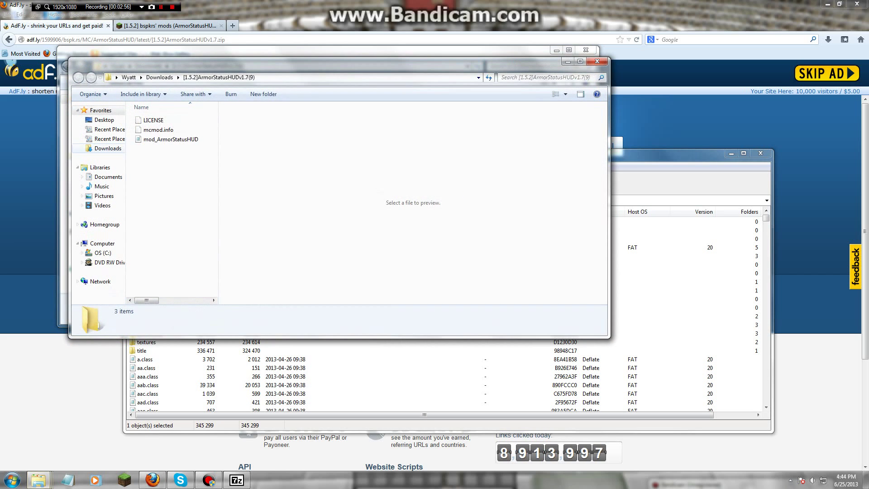
{"action": "mouse_move", "coordinate": [154, 130]}
{"action": "left_mouse_down"}
{"action": "mouse_move", "coordinate": [252, 313]}
{"action": "mouse_move", "coordinate": [317, 362]}
{"action": "left_mouse_up"}
{"action": "key", "text": "Return"}
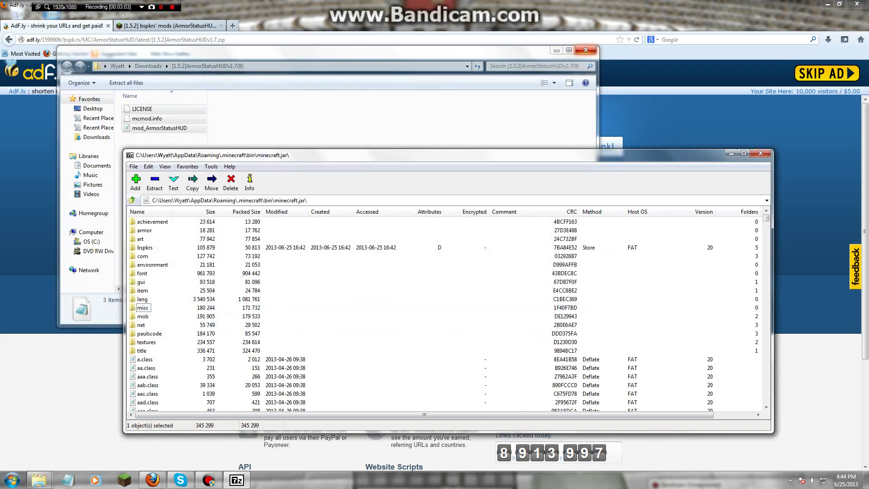
- Download [1.5.2]StatusEffectHUDv1.10.zip through StatusEffectHUD's More Info Latest link
{"action": "left_click", "coordinate": [108, 26]}
{"action": "scroll", "coordinate": [434, 265], "scroll_direction": "down", "scroll_amount": 15}
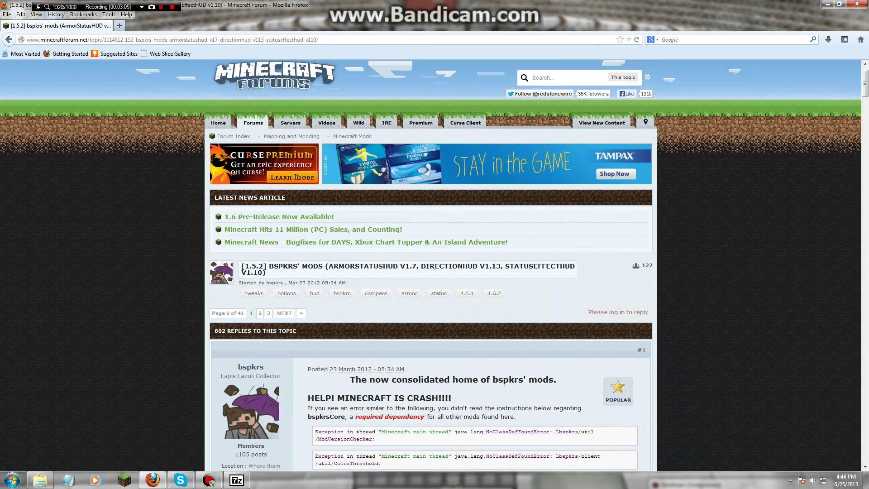
{"action": "scroll", "coordinate": [434, 265], "scroll_direction": "down", "scroll_amount": 10}
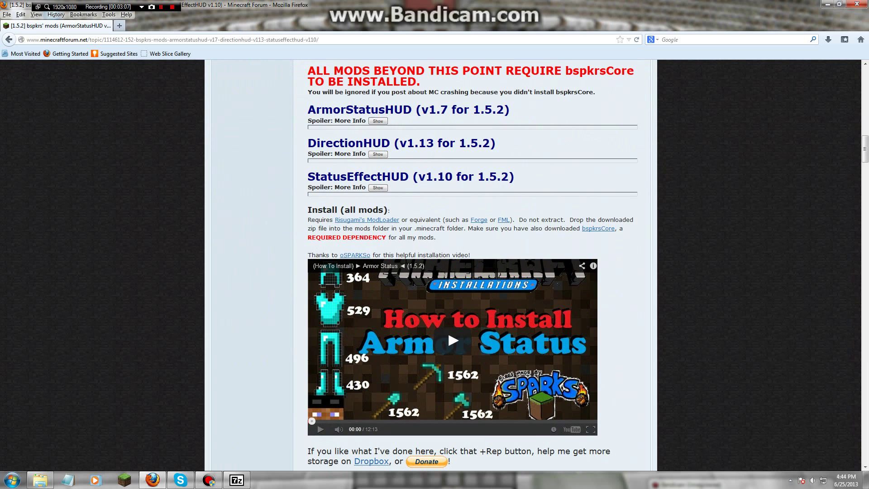
{"action": "left_click", "coordinate": [378, 187]}
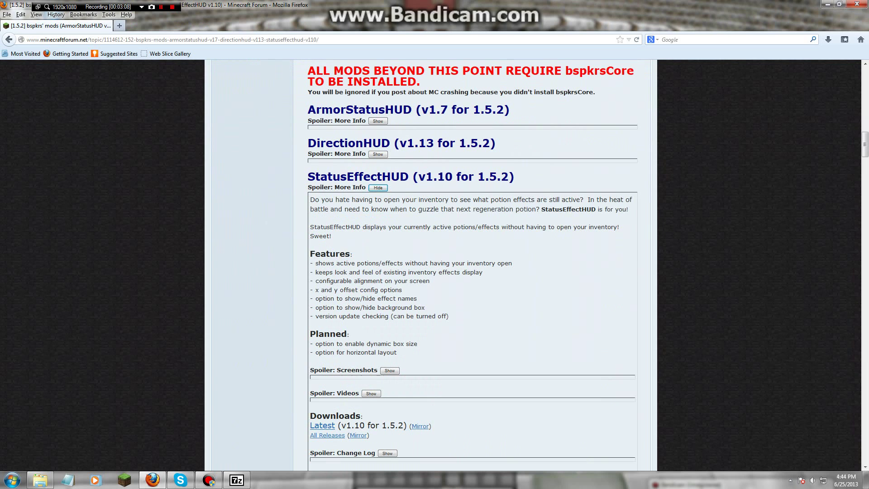
{"action": "scroll", "coordinate": [472, 266], "scroll_direction": "down", "scroll_amount": 4}
{"action": "left_click", "coordinate": [322, 322]}
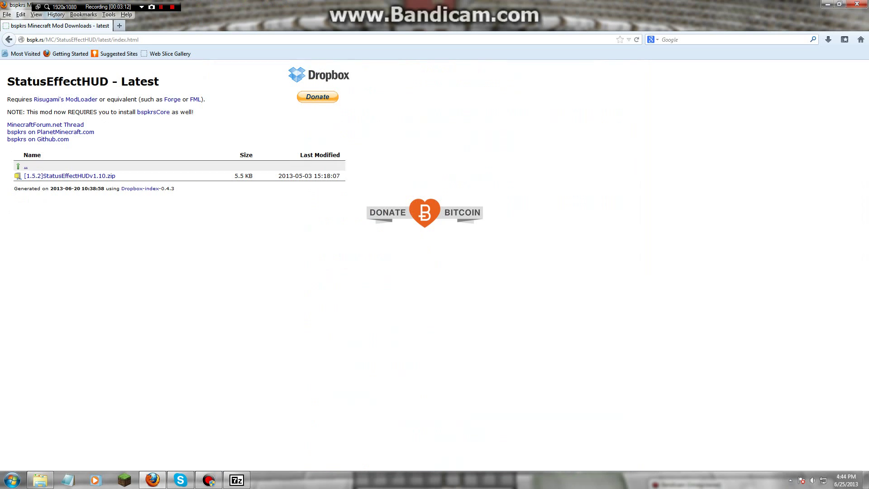
{"action": "left_click", "coordinate": [68, 175]}
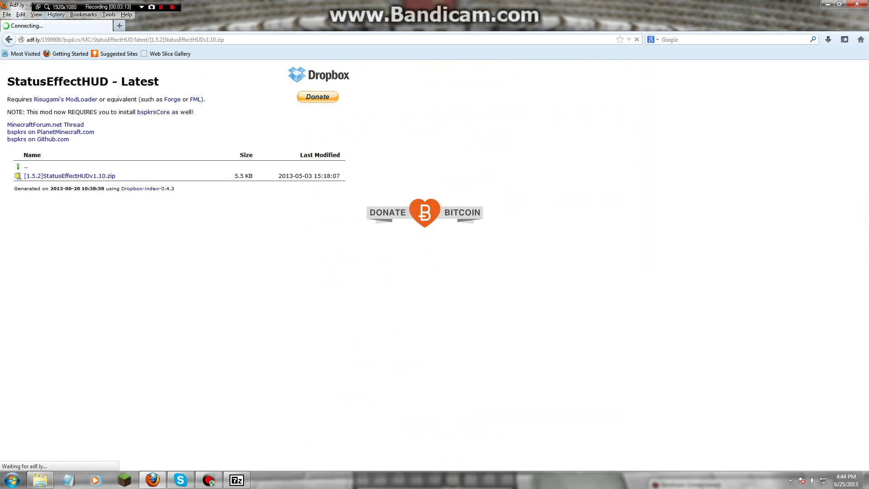
- Reopen the bspkrs mods topic from history, scroll to the mod list, then close the tab
{"action": "left_click", "coordinate": [56, 14]}
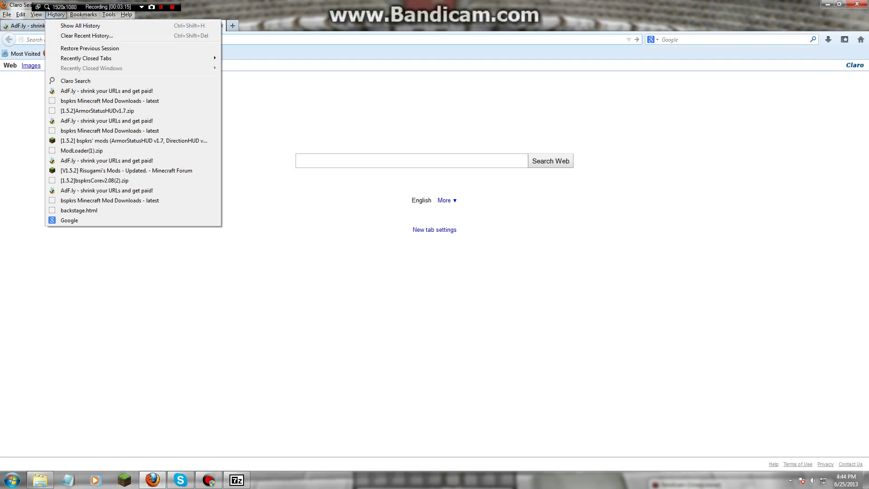
{"action": "left_click", "coordinate": [91, 110]}
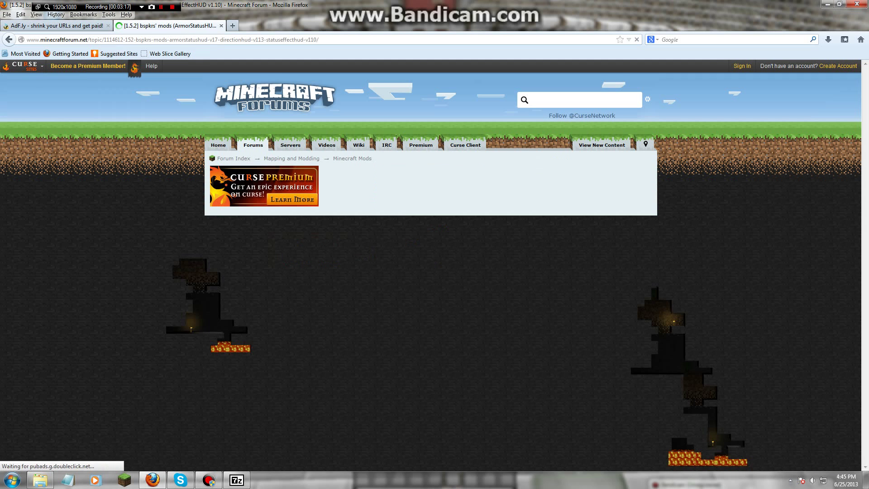
{"action": "scroll", "coordinate": [430, 272], "scroll_direction": "down", "scroll_amount": 20}
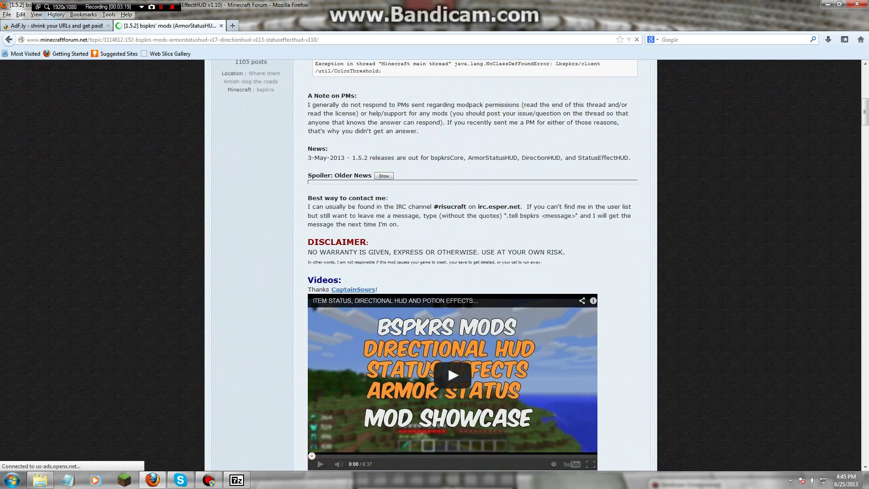
{"action": "scroll", "coordinate": [453, 272], "scroll_direction": "down", "scroll_amount": 1}
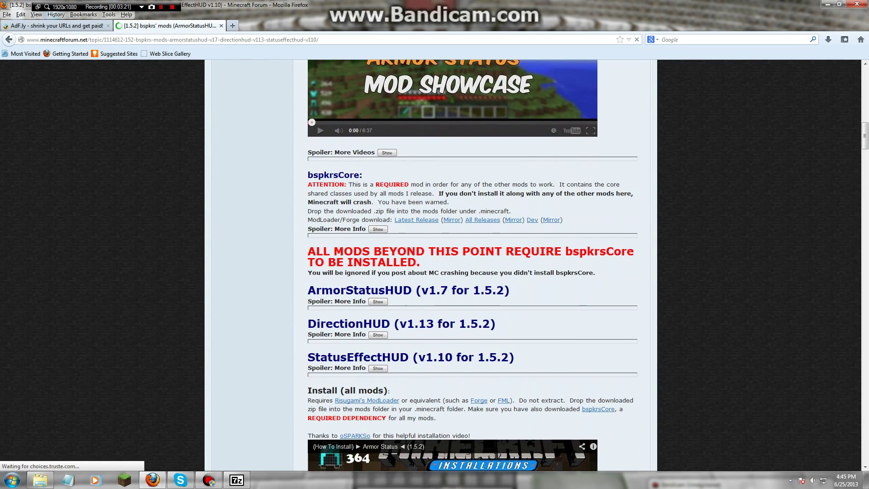
{"action": "right_click", "coordinate": [306, 321]}
{"action": "key", "text": "Escape"}
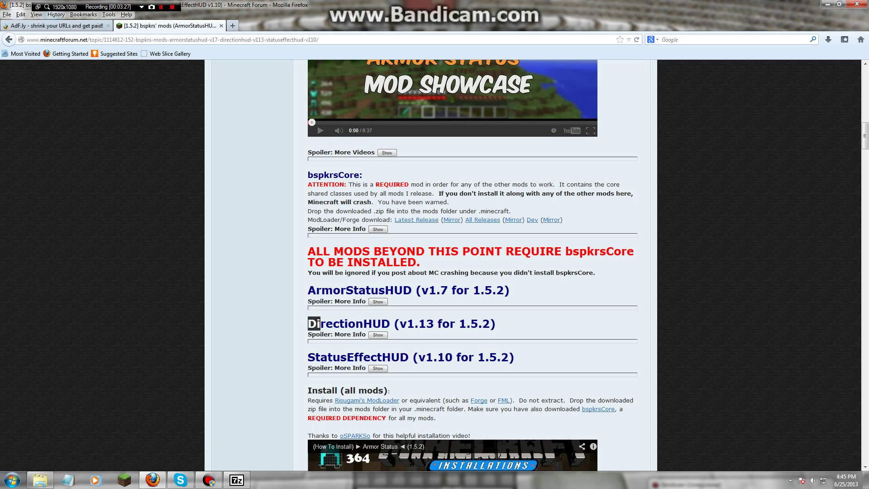
{"action": "mouse_move", "coordinate": [320, 323]}
{"action": "left_mouse_down"}
{"action": "mouse_move", "coordinate": [366, 335]}
{"action": "mouse_move", "coordinate": [308, 324]}
{"action": "left_mouse_up"}
{"action": "key", "text": "ctrl+w"}
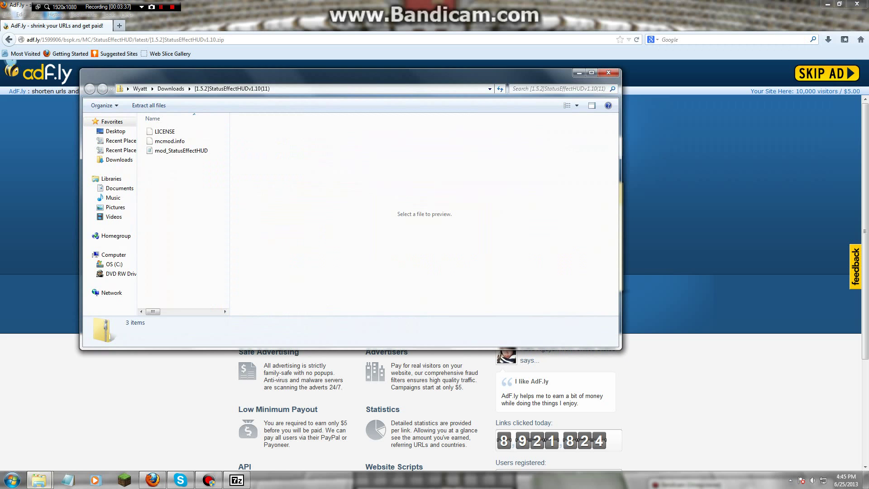
- Extract the StatusEffectHUD v1.10 zip to Downloads and copy its three files into minecraft.jar
{"action": "left_click", "coordinate": [149, 105]}
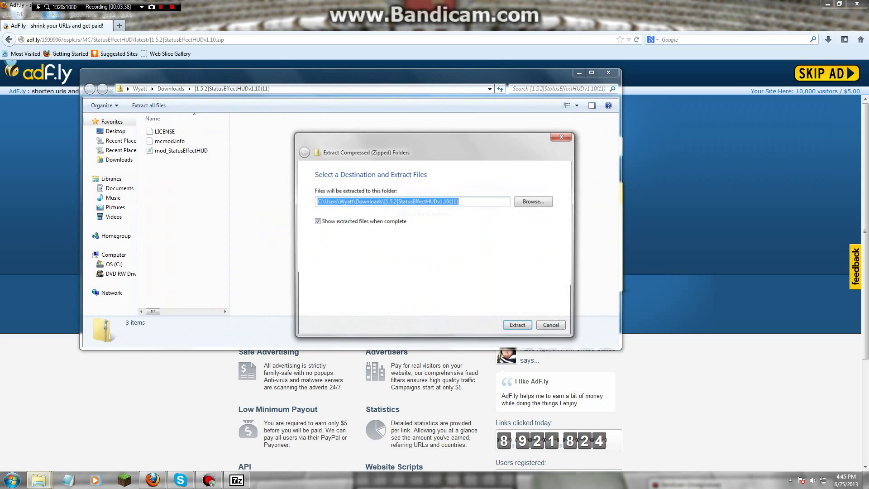
{"action": "left_click", "coordinate": [518, 327]}
{"action": "mouse_move", "coordinate": [237, 235]}
{"action": "left_mouse_down"}
{"action": "mouse_move", "coordinate": [163, 136]}
{"action": "mouse_move", "coordinate": [244, 466]}
{"action": "mouse_move", "coordinate": [236, 466]}
{"action": "mouse_move", "coordinate": [294, 317]}
{"action": "left_mouse_up"}
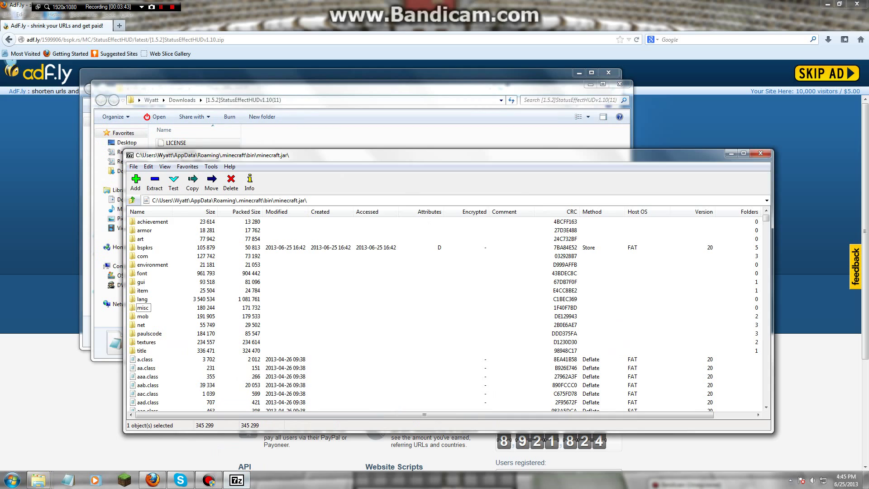
{"action": "key", "text": "Return"}
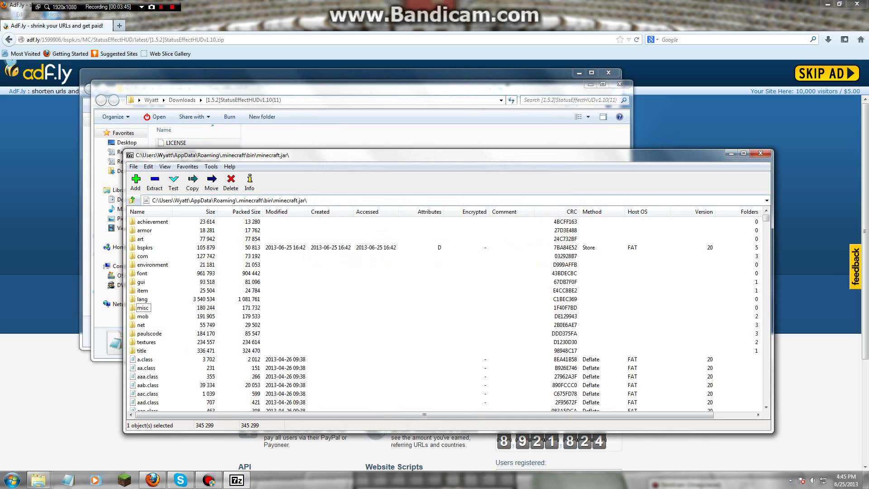
- Close minecraft.jar, the extracted and zip folders, and the browser
{"action": "left_click", "coordinate": [760, 153]}
{"action": "left_click", "coordinate": [619, 84]}
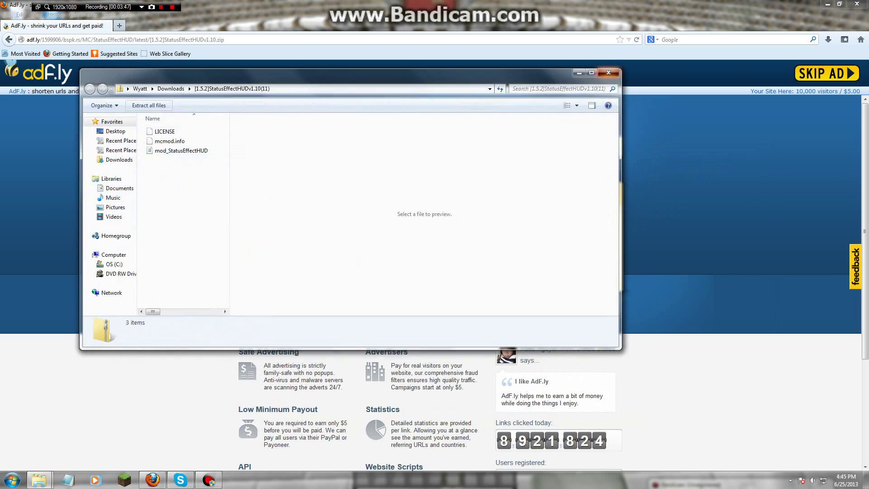
{"action": "left_click", "coordinate": [608, 73]}
{"action": "key", "text": "alt+F4"}
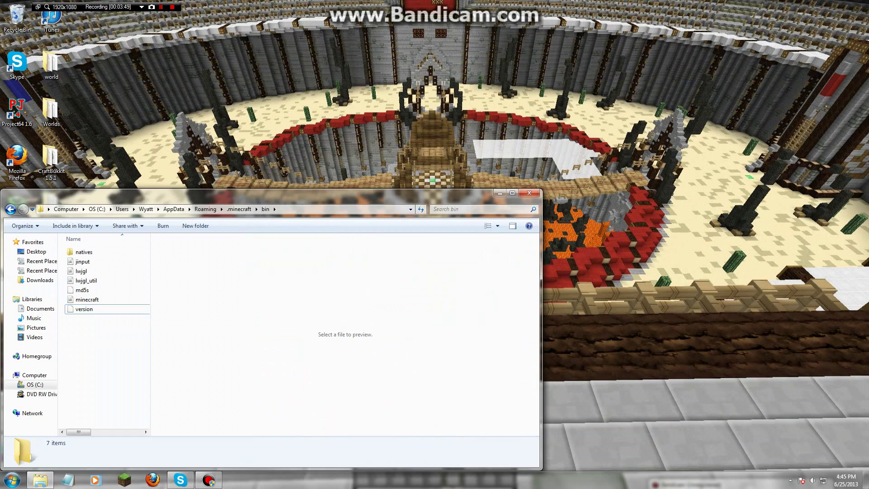
- Launch Minecraft full-screen and load the Test singleplayer world
{"action": "key", "text": "alt+F4"}
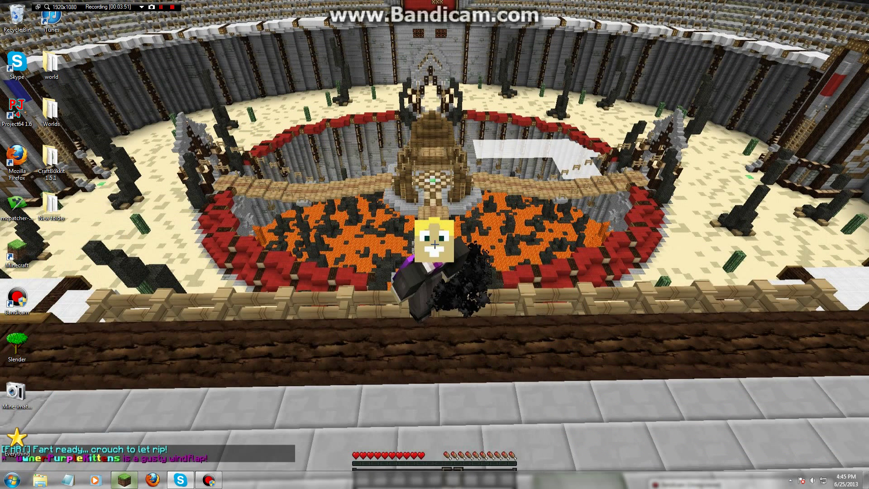
{"action": "left_click", "coordinate": [124, 479]}
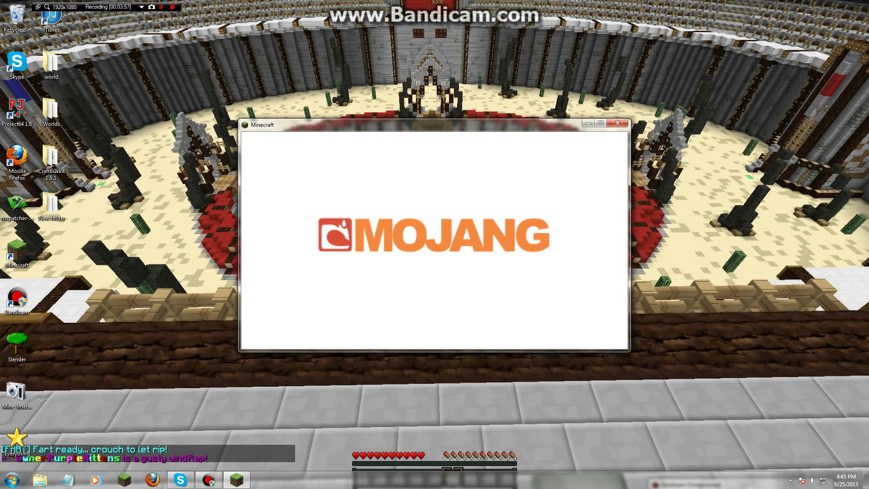
{"action": "left_click", "coordinate": [600, 123]}
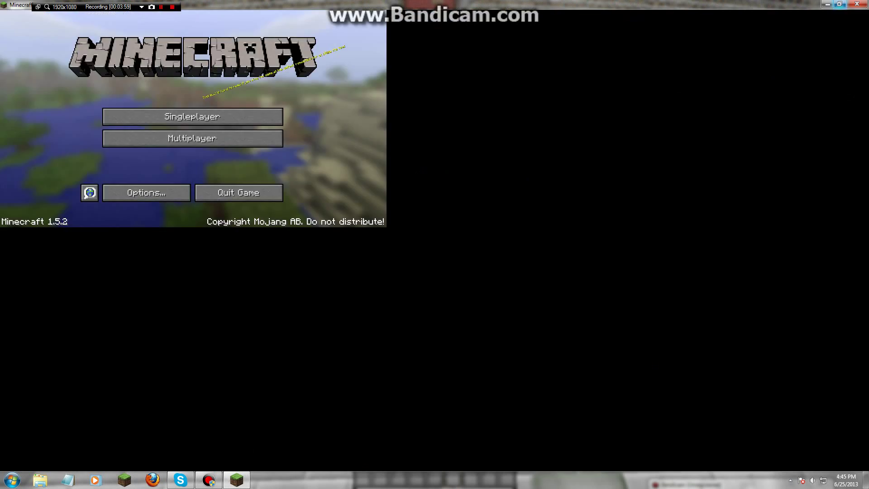
{"action": "left_click", "coordinate": [434, 177]}
{"action": "double_click", "coordinate": [393, 225]}
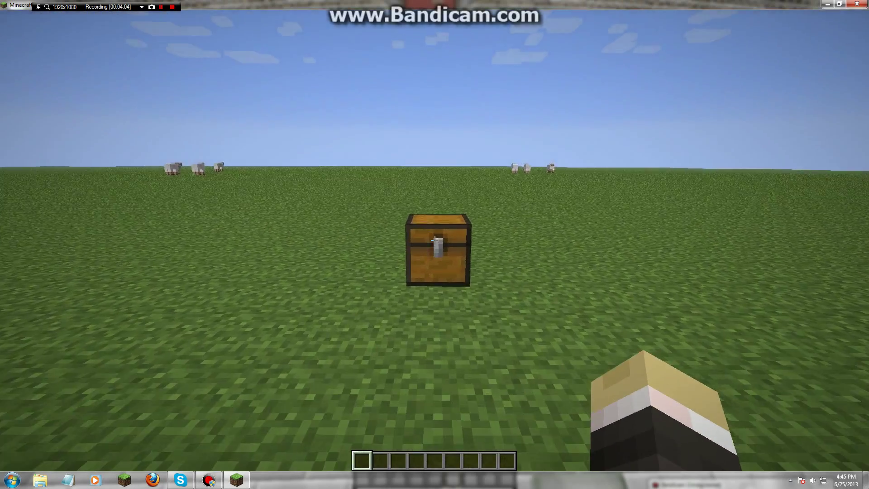
- Take the diamond armour, sword, bow, arrows and three splash potions from the chest
{"action": "right_click", "coordinate": [434, 240]}
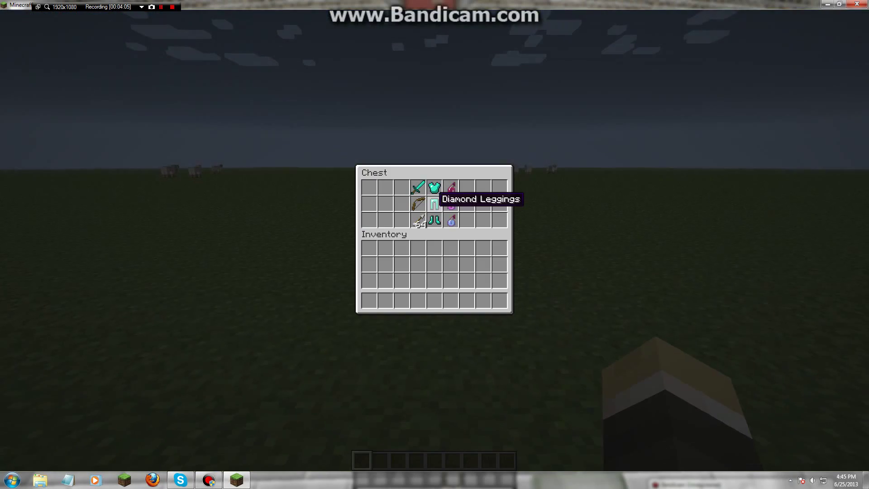
{"action": "left_click", "coordinate": [434, 221], "text": "shift"}
{"action": "left_click", "coordinate": [435, 188], "text": "shift"}
{"action": "left_click", "coordinate": [434, 203], "text": "shift"}
{"action": "left_click", "coordinate": [418, 187], "text": "shift"}
{"action": "left_click", "coordinate": [418, 204], "text": "shift"}
{"action": "left_click", "coordinate": [418, 220], "text": "shift"}
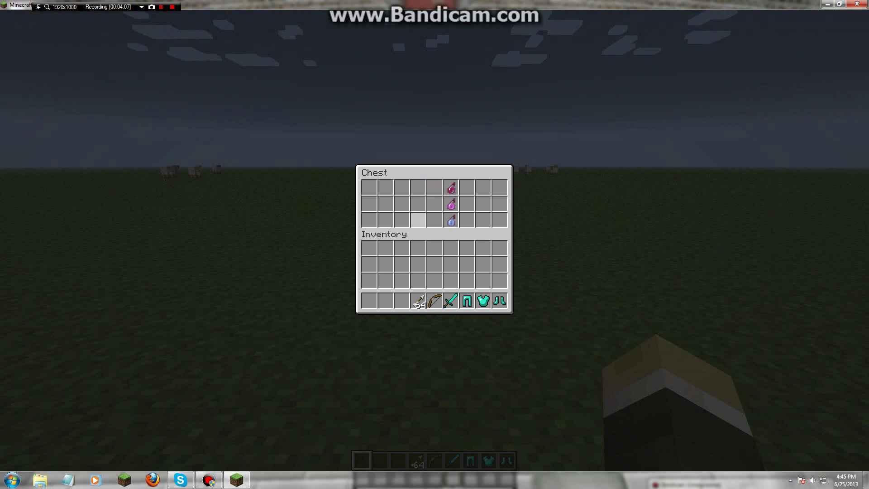
{"action": "left_click", "coordinate": [451, 220], "text": "shift"}
{"action": "left_click", "coordinate": [451, 203], "text": "shift"}
{"action": "left_click", "coordinate": [450, 187], "text": "shift"}
{"action": "key", "text": "Escape"}
- Equip the diamond boots and diamond chestplate from the survival inventory
{"action": "key", "text": "e"}
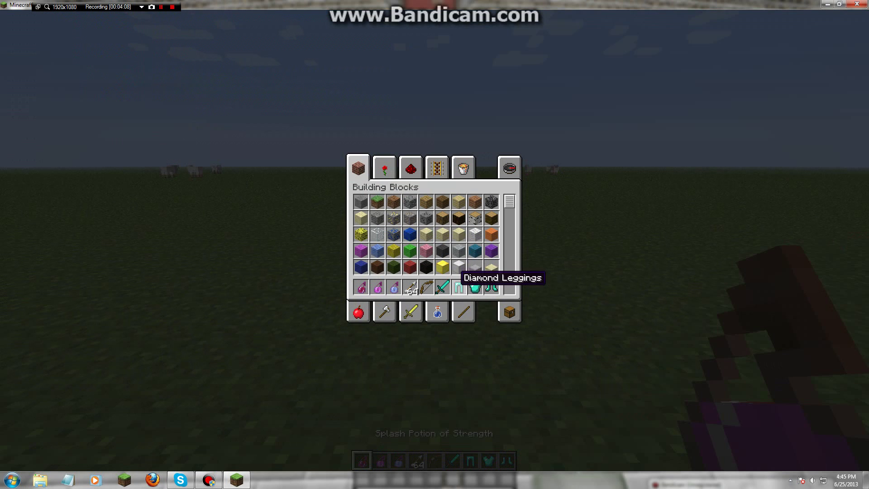
{"action": "left_click", "coordinate": [509, 312]}
{"action": "left_click", "coordinate": [491, 287], "text": "shift"}
{"action": "left_click", "coordinate": [475, 286], "text": "shift"}
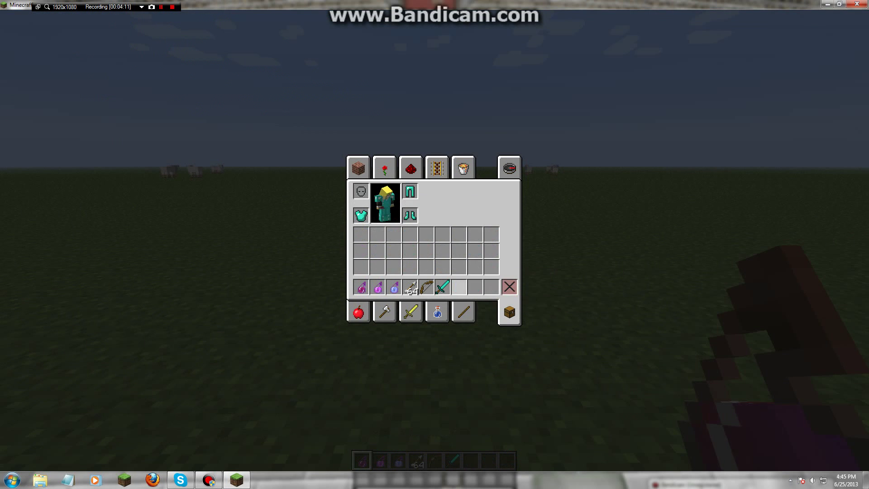
- Open the world to LAN and switch to survival with /gamemode 0
{"action": "type", "text": "e/game"}
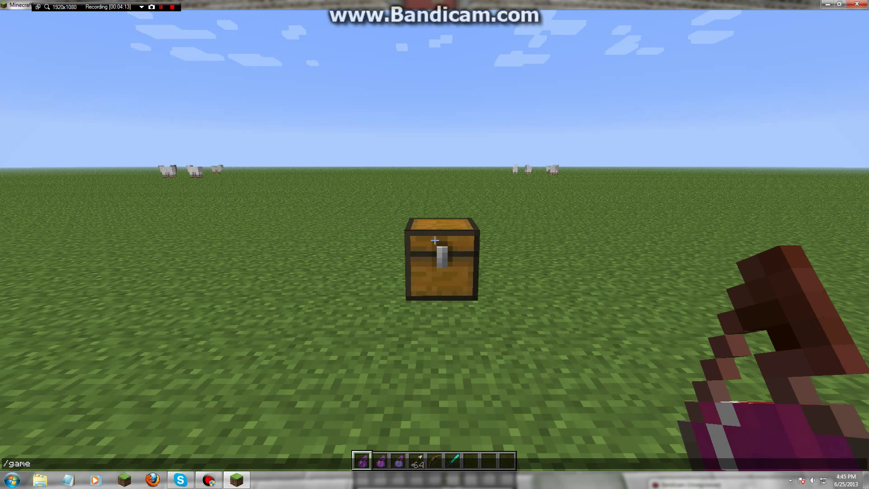
{"action": "type", "text": "mode 0"}
{"action": "key", "text": "Return"}
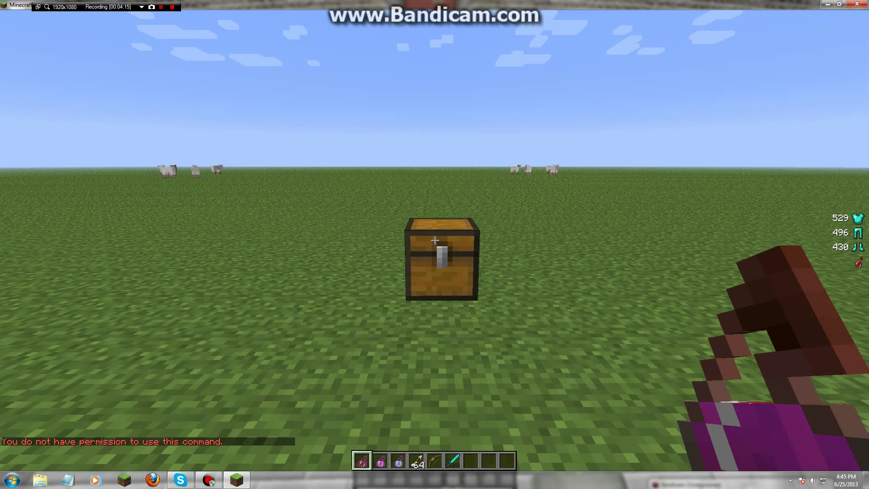
{"action": "key", "text": "Escape"}
{"action": "left_click", "coordinate": [480, 206]}
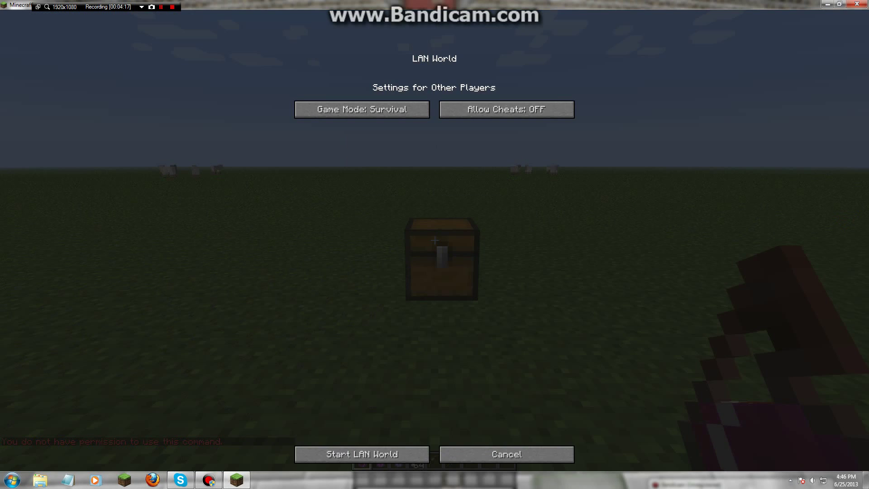
{"action": "left_click", "coordinate": [362, 454]}
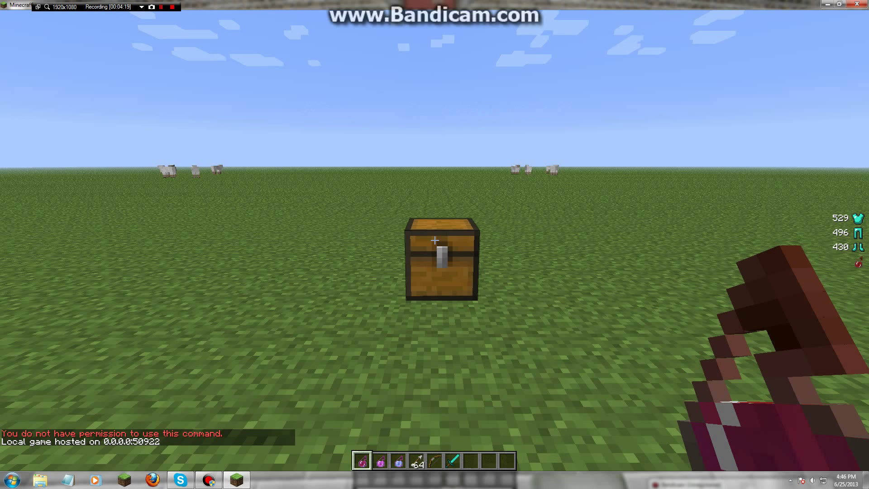
{"action": "type", "text": "/gamemode 0"}
{"action": "key", "text": "Return"}
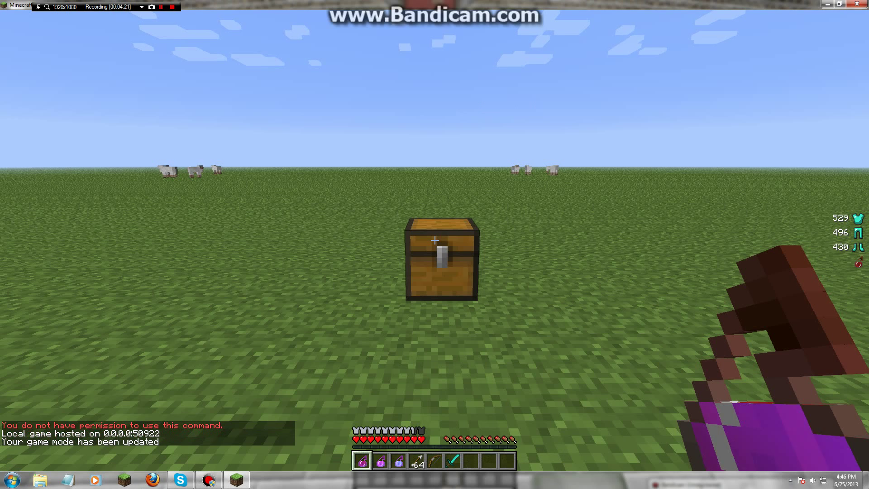
- Place the diamond sword in hotbar slot 1 and the bow in slot 2
{"action": "key", "text": "e"}
{"action": "key", "text": "1"}
{"action": "key", "text": "2"}
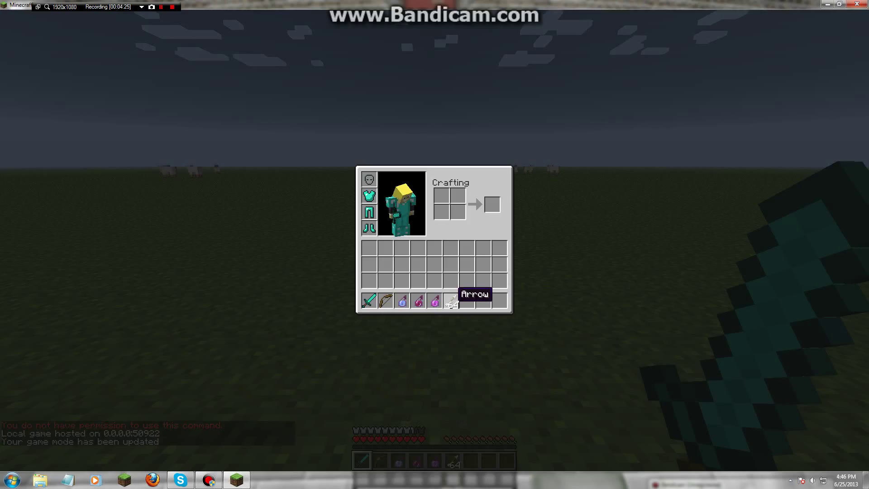
- Throw the Strength and Regeneration splash potions at the ground
{"action": "key", "text": "e"}
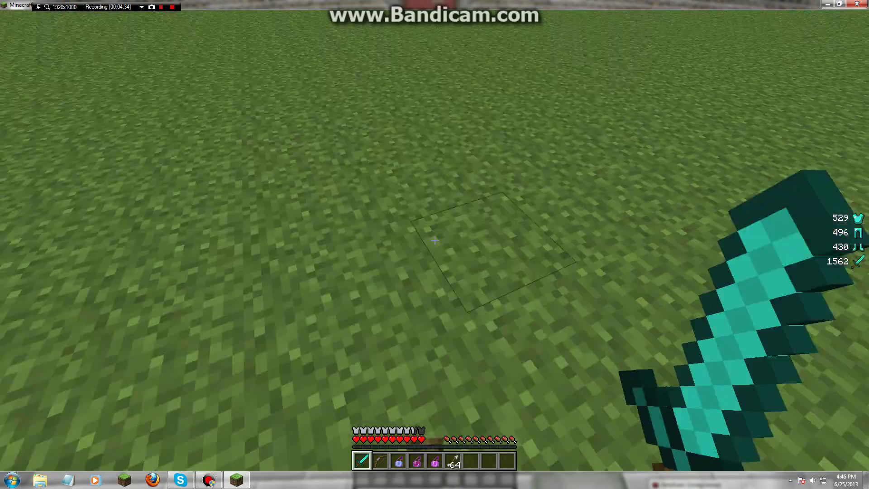
{"action": "key", "text": "4"}
{"action": "right_click", "coordinate": [434, 240]}
{"action": "key", "text": "5"}
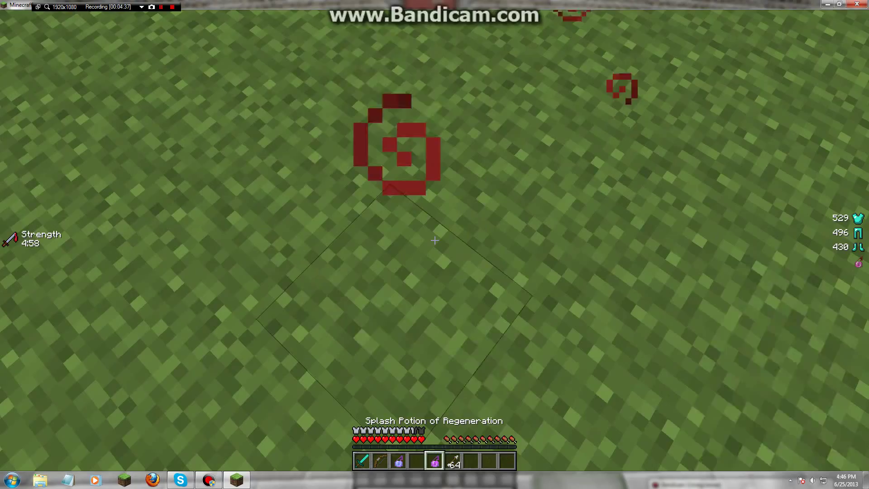
{"action": "right_click", "coordinate": [434, 240]}
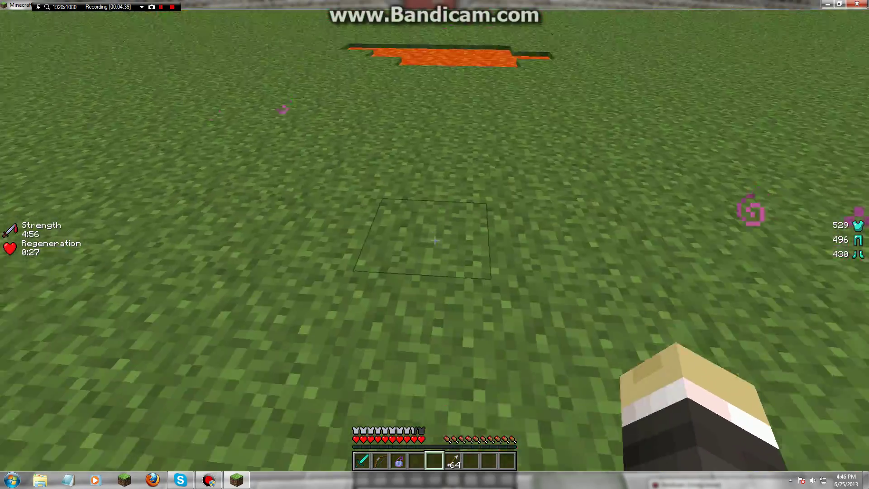
- Walk out of the lava onto the grass and throw the Swiftness splash potion
{"action": "key", "text": "2"}
{"action": "key", "text": "1"}
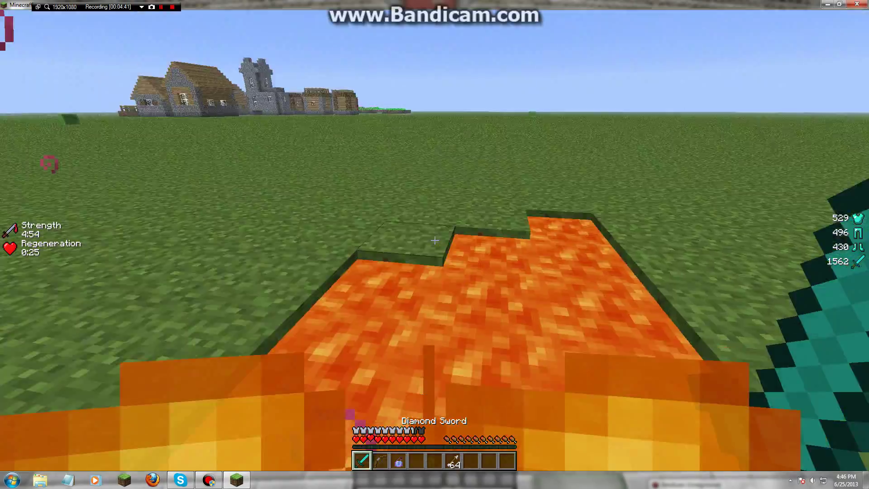
{"action": "key", "text": "w"}
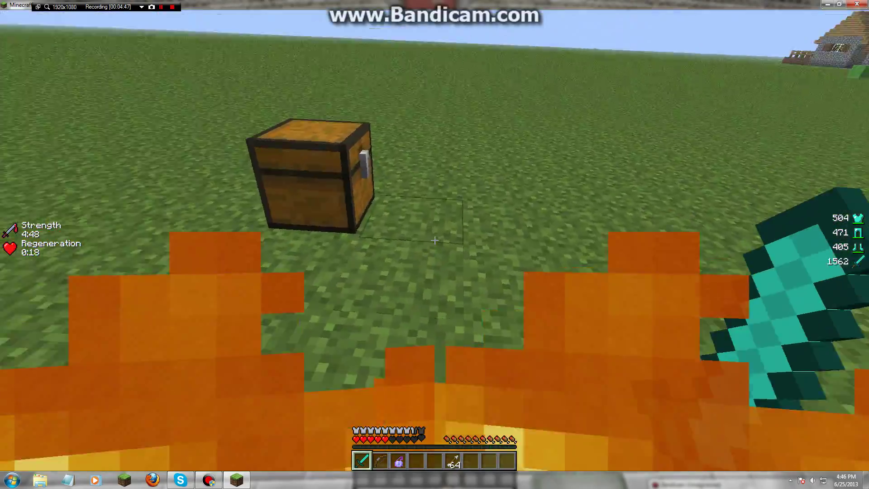
{"action": "key", "text": "3"}
{"action": "right_click", "coordinate": [435, 239]}
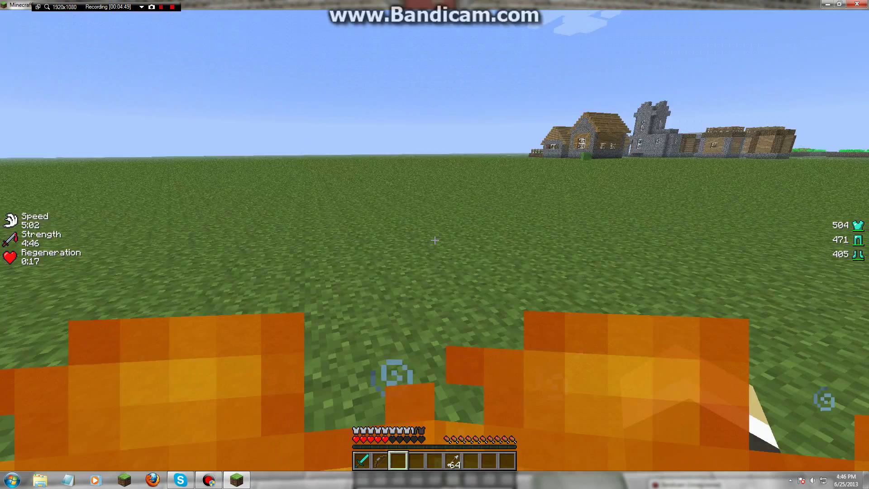
{"action": "key", "text": "1"}
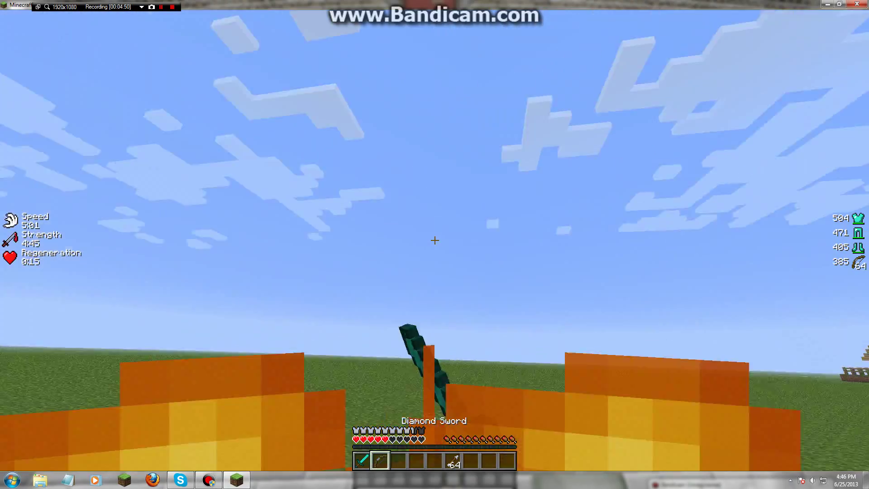
- Fire several arrows into the sky with the bow, then pause the game
{"action": "key", "text": "2"}
{"action": "right_click", "coordinate": [434, 240]}
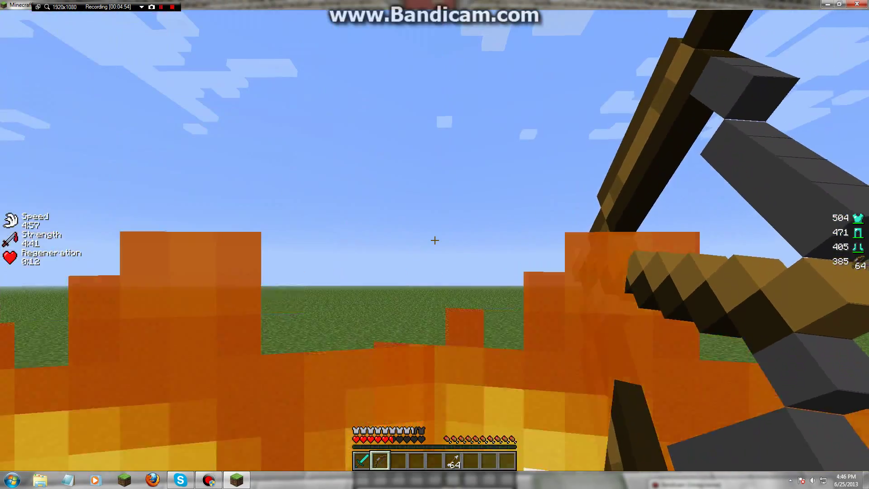
{"action": "right_click", "coordinate": [434, 240]}
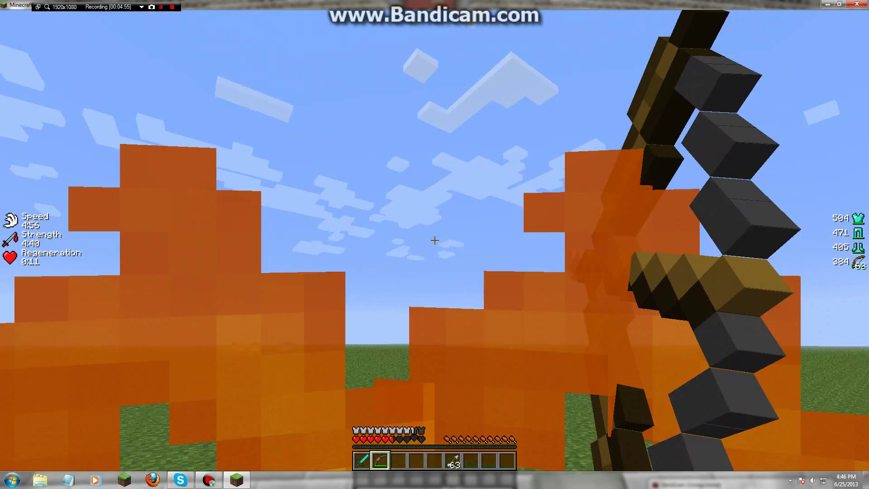
{"action": "right_click", "coordinate": [435, 240]}
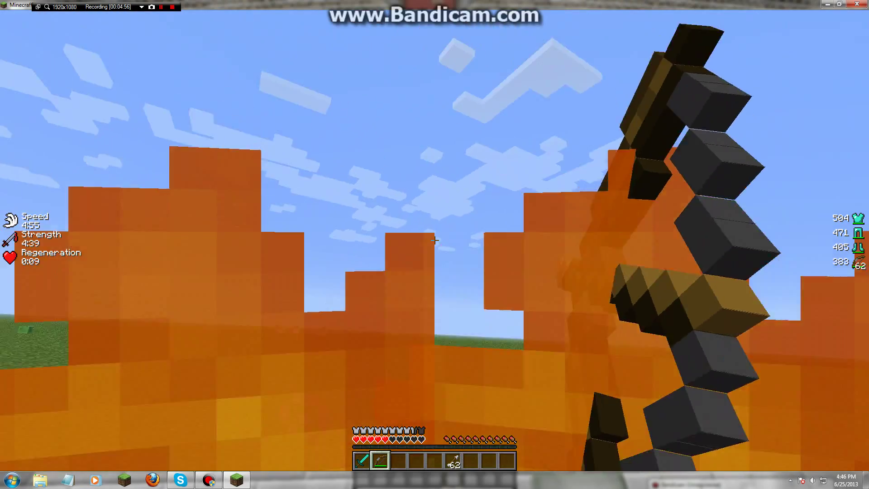
{"action": "right_click", "coordinate": [434, 240]}
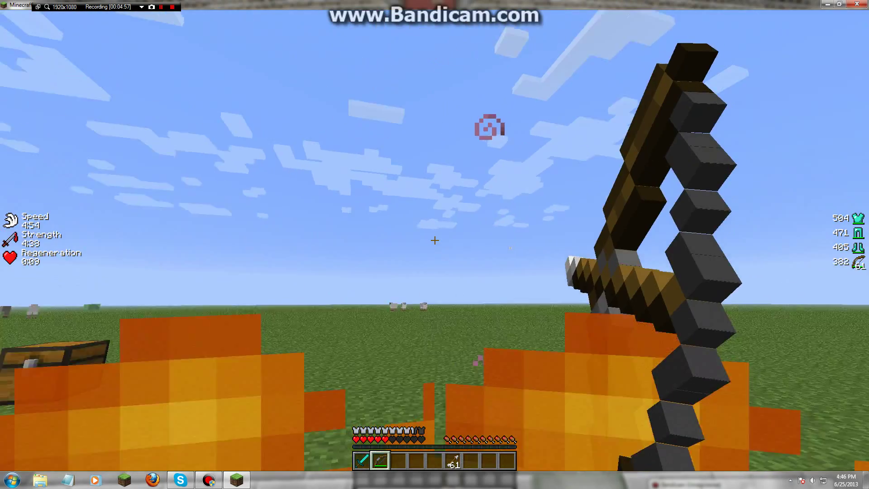
{"action": "right_click", "coordinate": [435, 239]}
{"action": "right_click", "coordinate": [434, 240]}
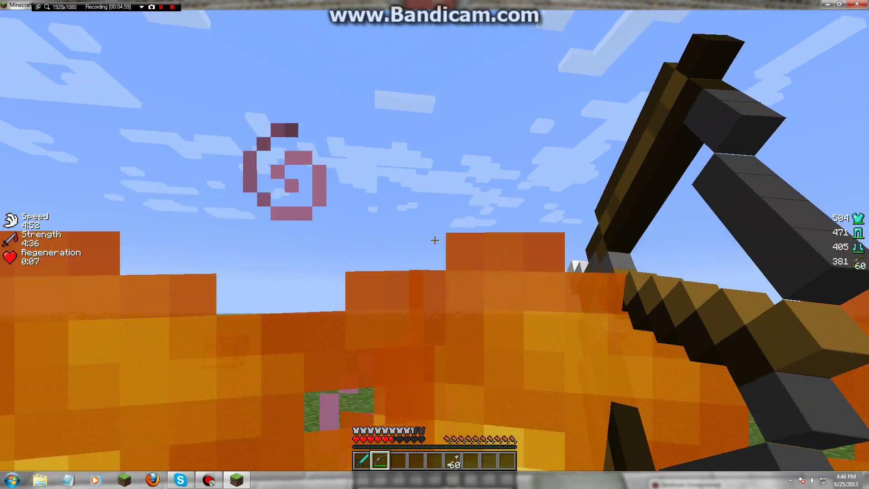
{"action": "key", "text": "Escape"}
{"action": "key", "text": "Escape"}
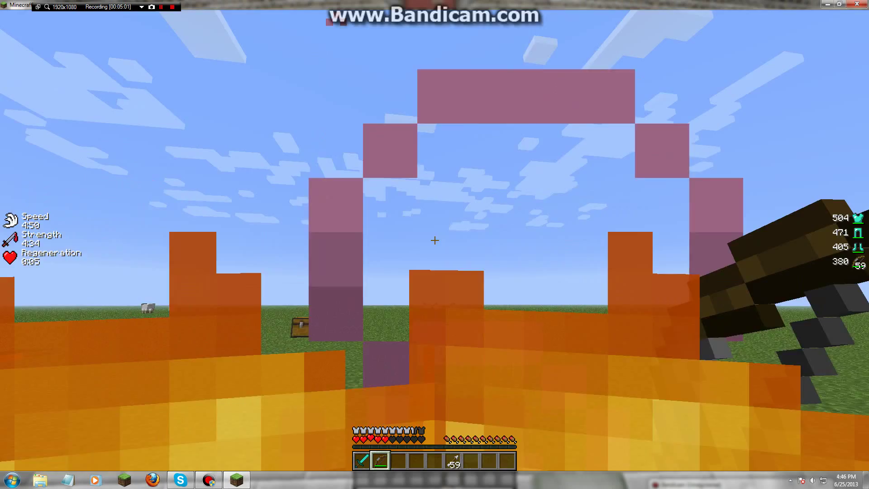
{"action": "key", "text": "Escape"}
- Quit Minecraft, then browse from %appdata into .minecraft's config folder in Explorer
{"action": "left_click", "coordinate": [435, 227]}
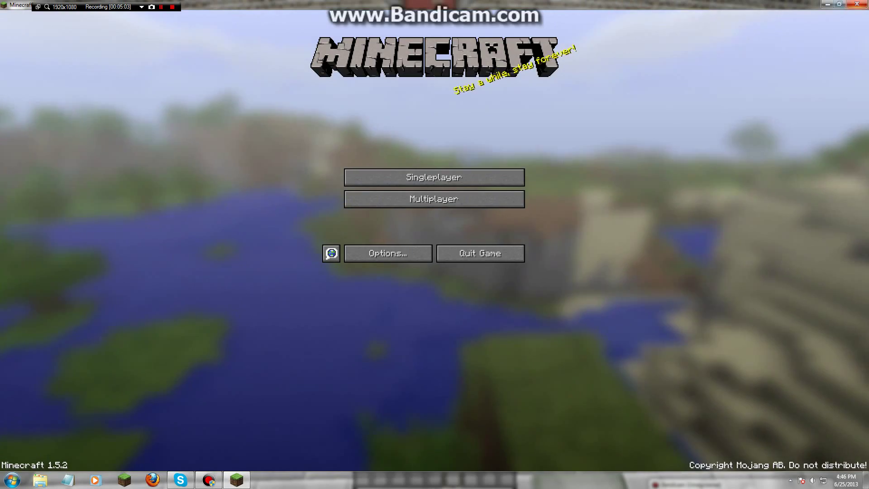
{"action": "key", "text": "alt+F4"}
{"action": "key", "text": "super"}
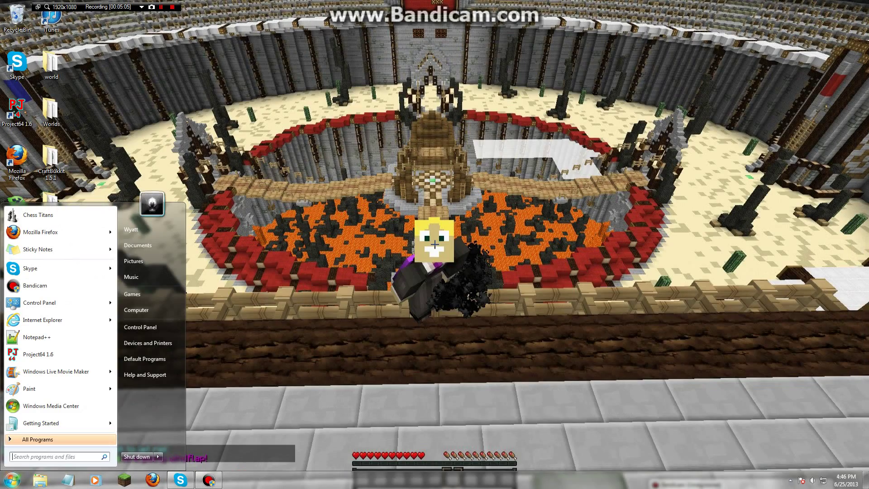
{"action": "type", "text": "%appdata"}
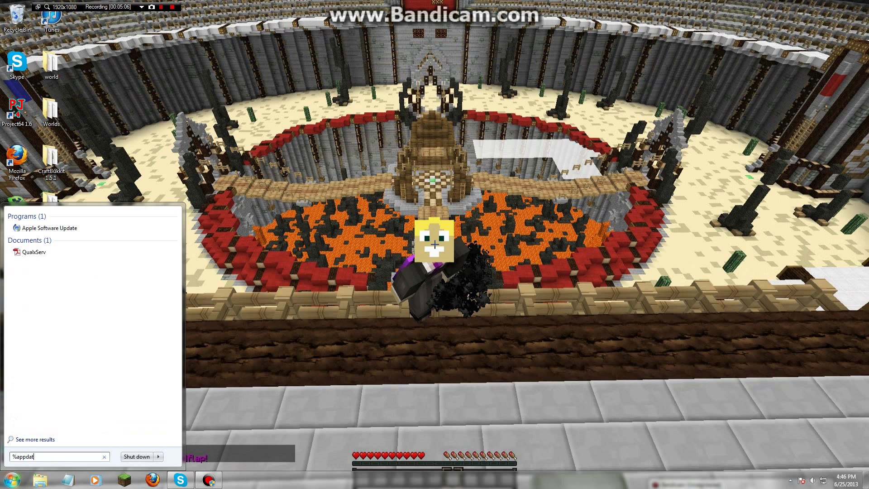
{"action": "key", "text": "Return"}
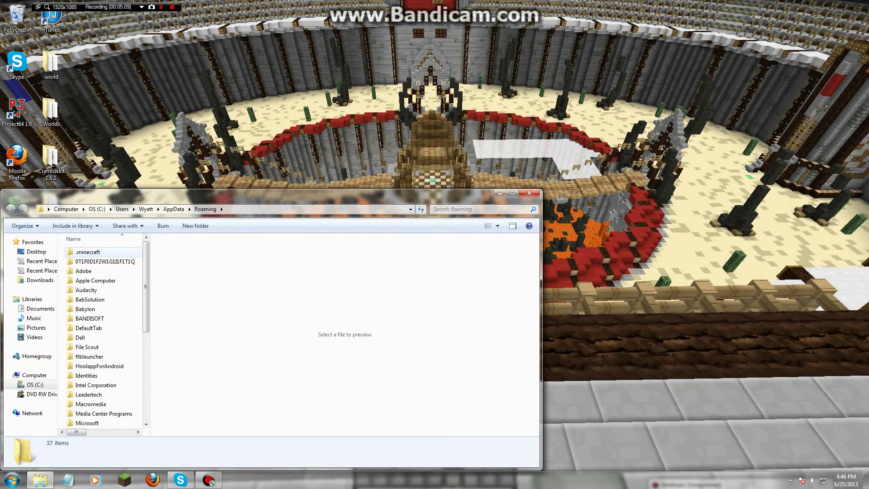
{"action": "key", "text": "Return"}
{"action": "double_click", "coordinate": [83, 261]}
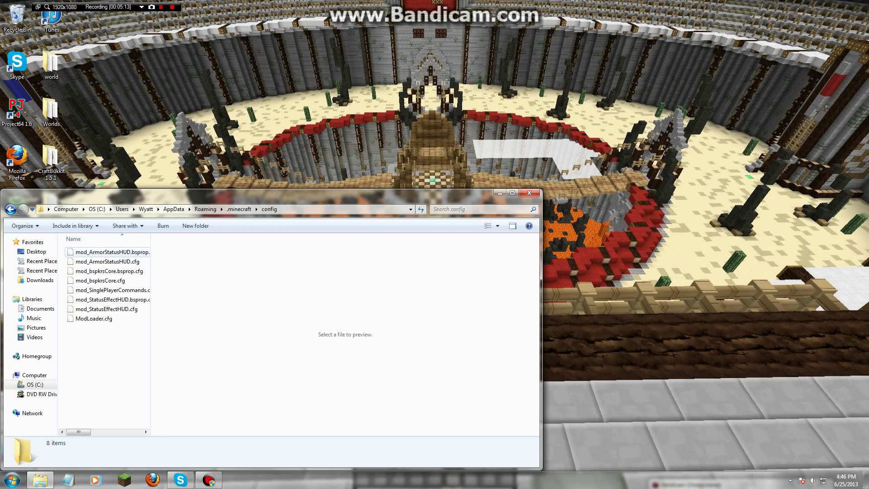
- Open mod_ArmorStatusHUD.bsprop.cfg in Notepad, save it with alignMode=topleft, and close it
{"action": "right_click", "coordinate": [107, 254]}
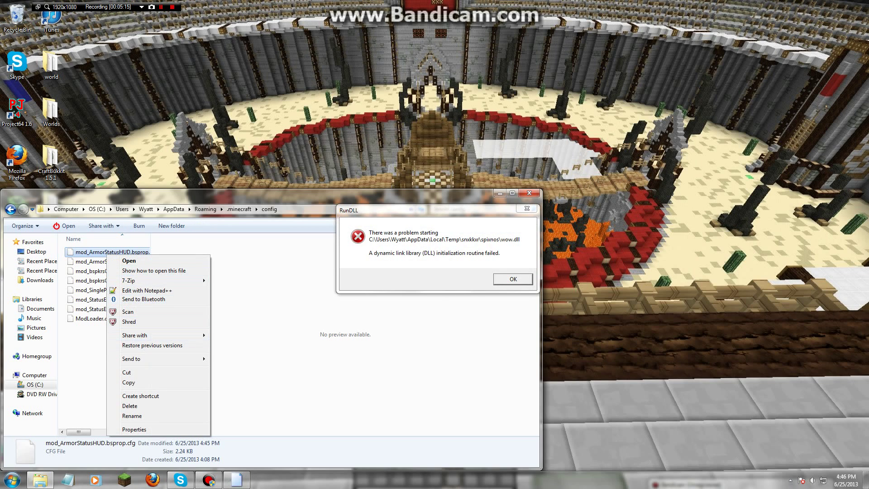
{"action": "key", "text": "Escape"}
{"action": "key", "text": "Return"}
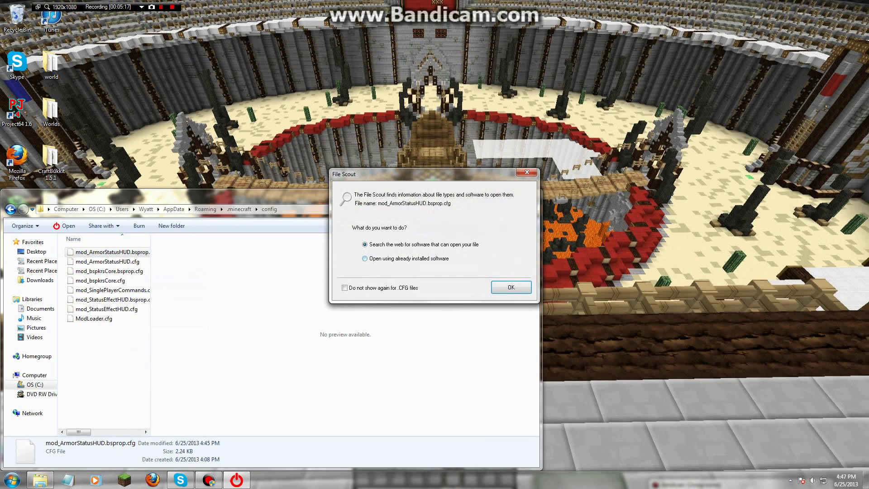
{"action": "key", "text": "Return"}
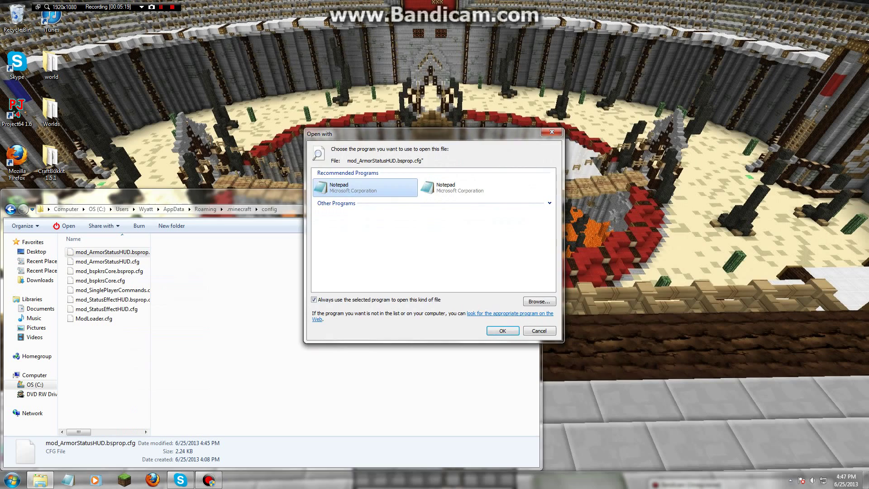
{"action": "key", "text": "Return"}
{"action": "scroll", "coordinate": [479, 240], "scroll_direction": "down", "scroll_amount": 3}
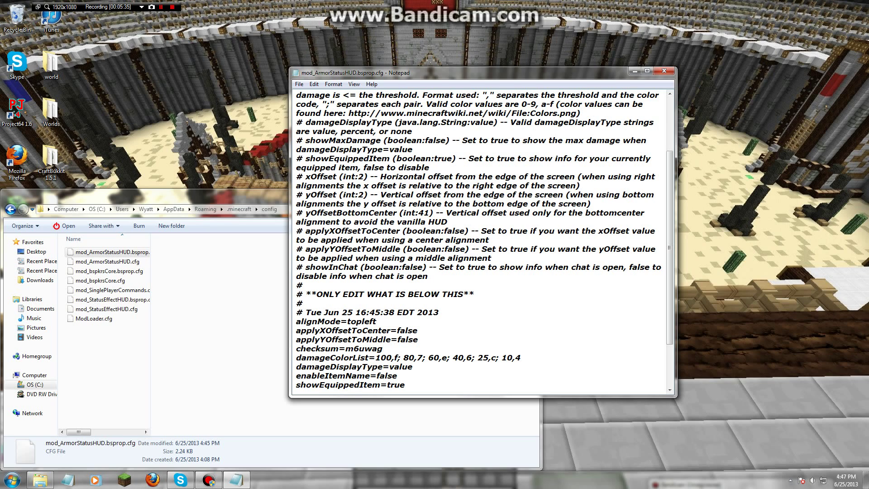
{"action": "left_click", "coordinate": [299, 84]}
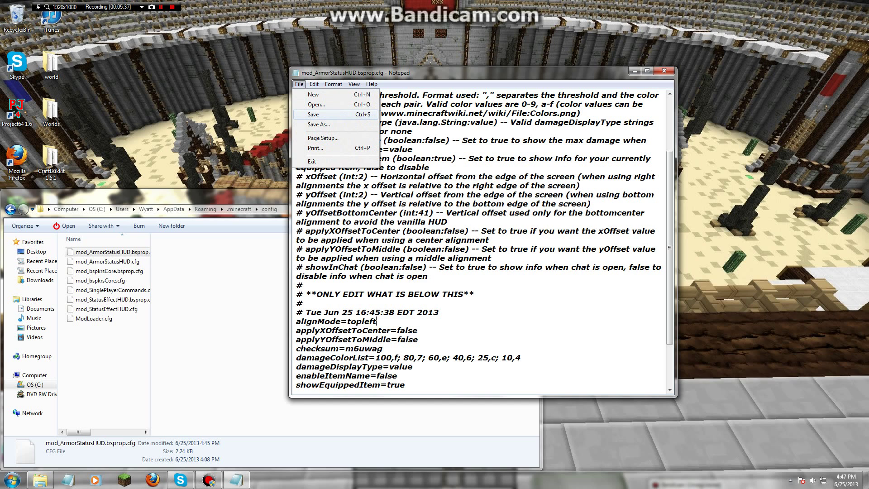
{"action": "left_click", "coordinate": [313, 115]}
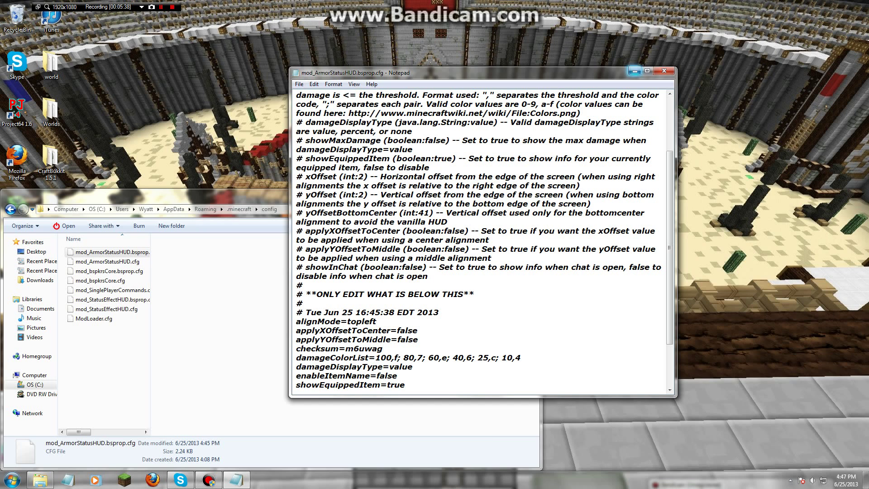
{"action": "left_click", "coordinate": [663, 71]}
- Check mod_StatusEffectHUD.bsprop.cfg in Notepad reads alignMode=middleleft, then close it and the folder
{"action": "double_click", "coordinate": [112, 299]}
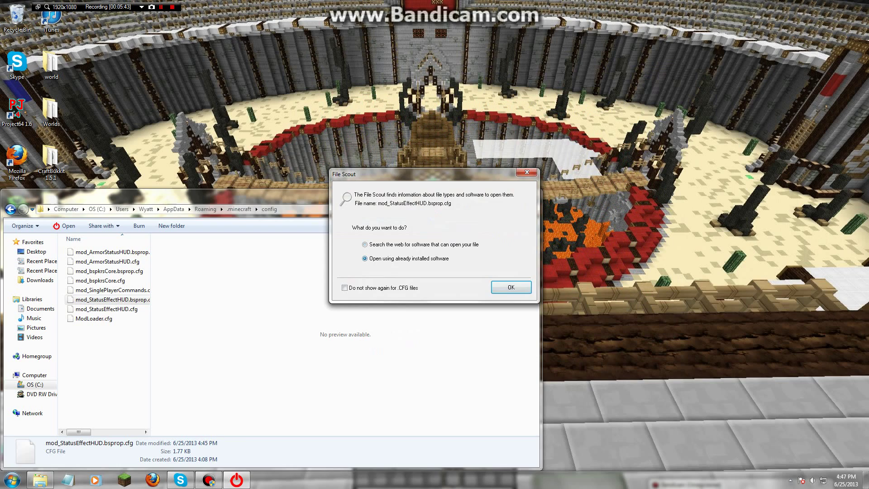
{"action": "key", "text": "Return"}
{"action": "key", "text": "Return"}
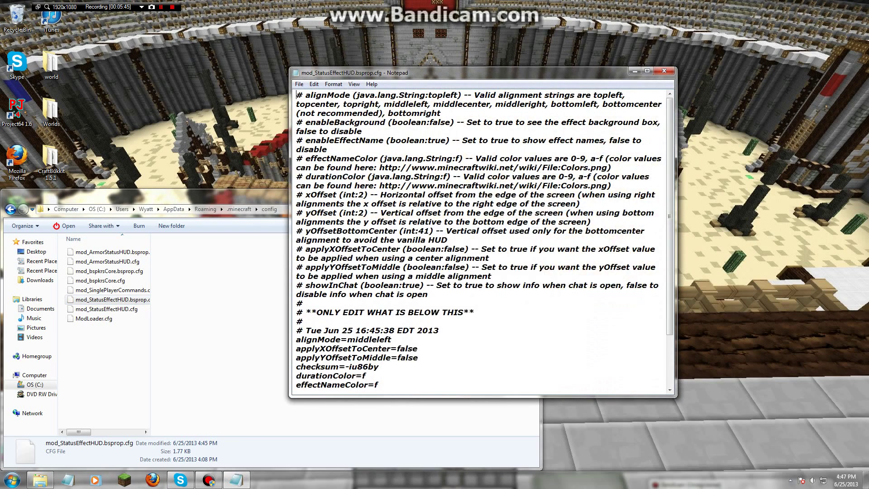
{"action": "scroll", "coordinate": [480, 239], "scroll_direction": "down", "scroll_amount": 3}
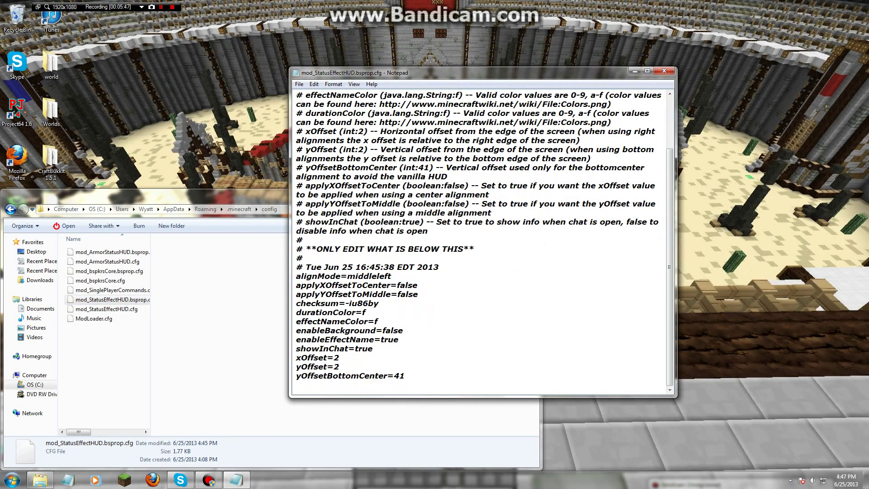
{"action": "left_click", "coordinate": [664, 70]}
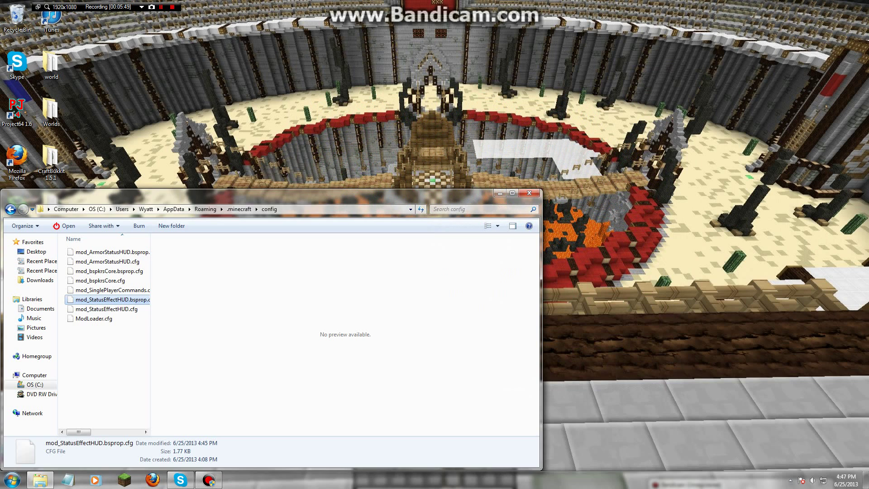
{"action": "key", "text": "alt+F4"}
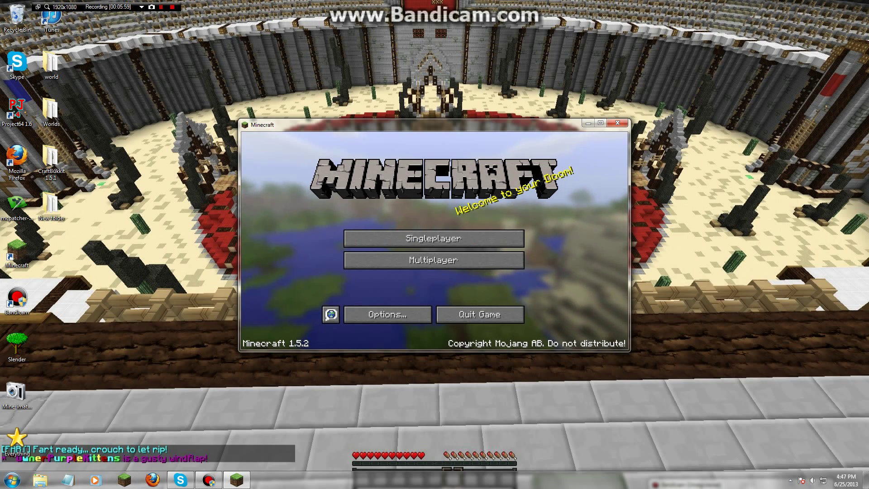
- Reload the Test world full-screen to see armor HUD top-left and effects middle-left
{"action": "left_click", "coordinate": [433, 238]}
{"action": "double_click", "coordinate": [358, 214]}
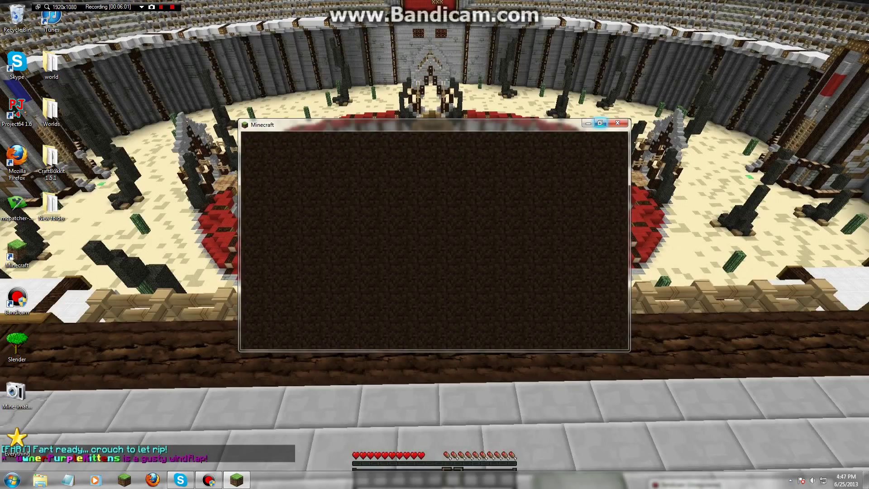
{"action": "left_click", "coordinate": [600, 123]}
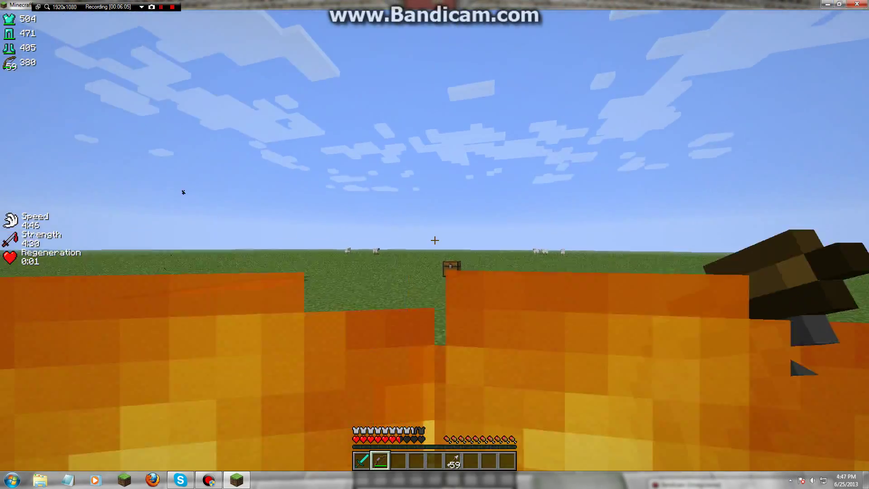
{"action": "key", "text": "1"}
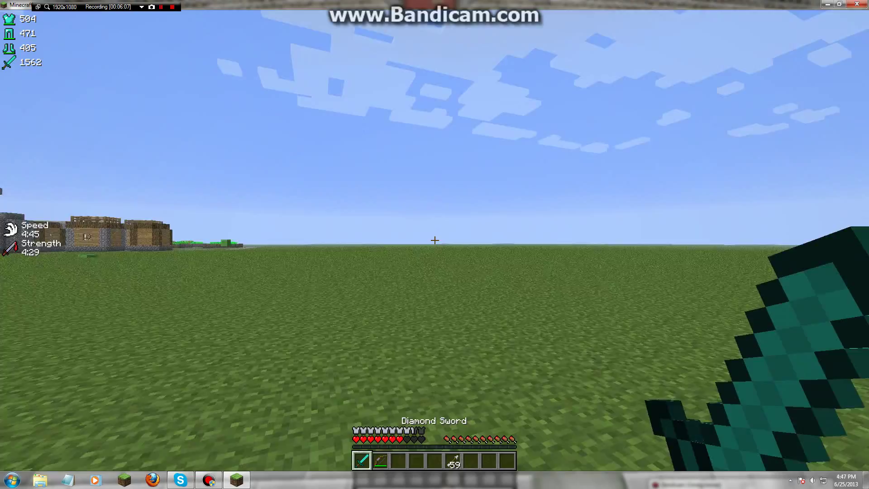